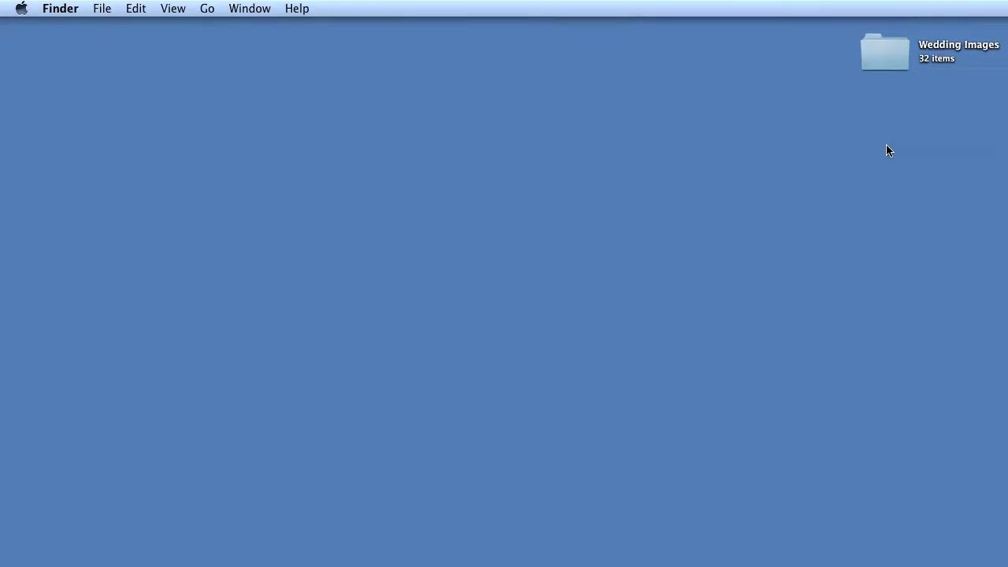
Launch Fotor via Spotlight and start a new collage on the empty four-cell template.
key(alt+space)
text(fotor)
key(Return)
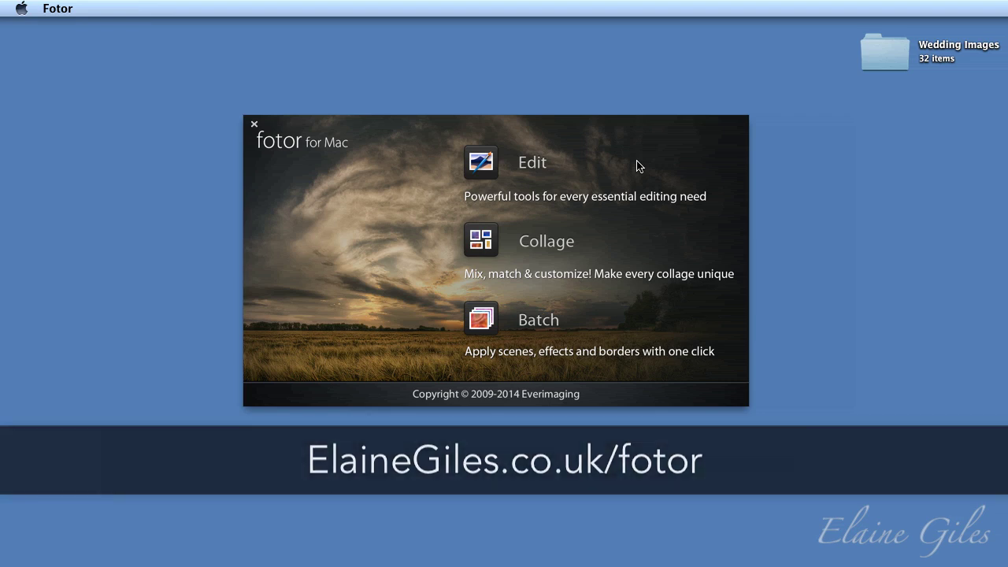
click(482, 240)
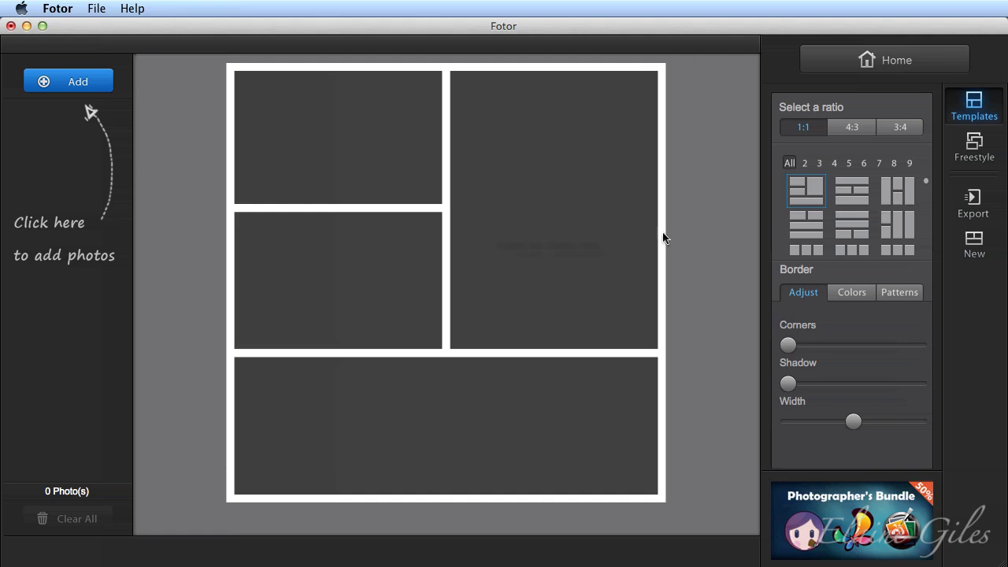
click(882, 61)
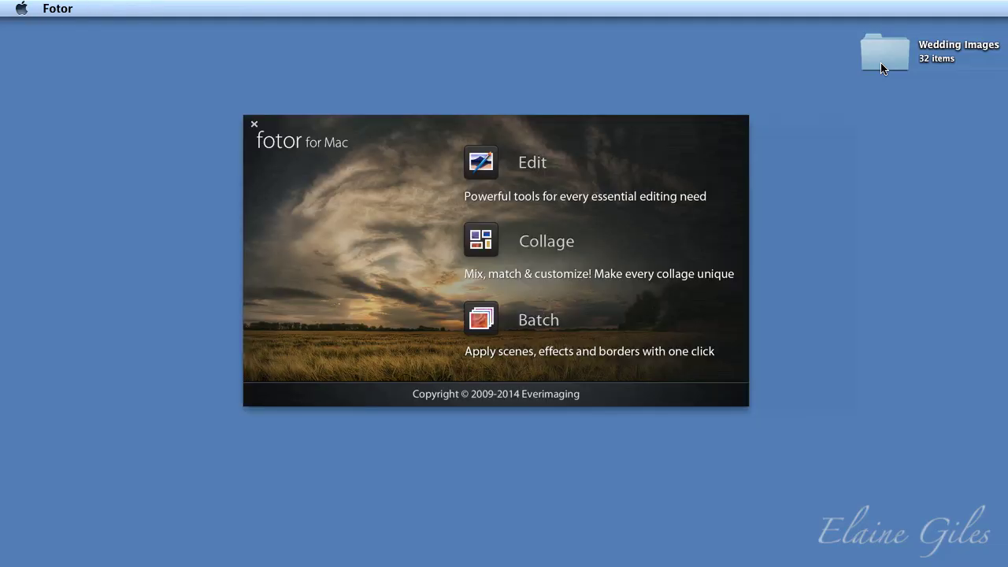
click(481, 240)
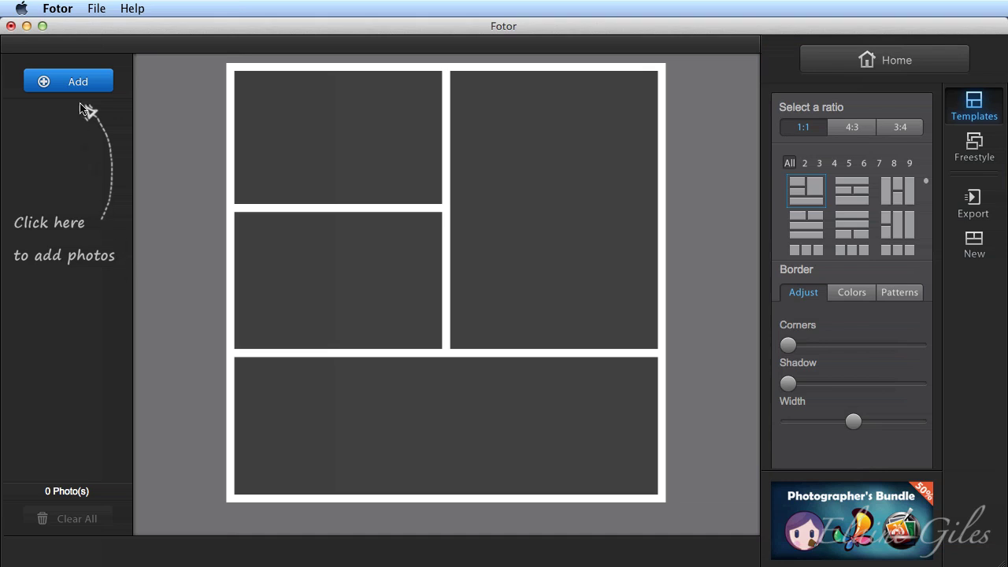
Open every file in the Wedding Images folder and accept the 30-photo limit warning.
click(99, 86)
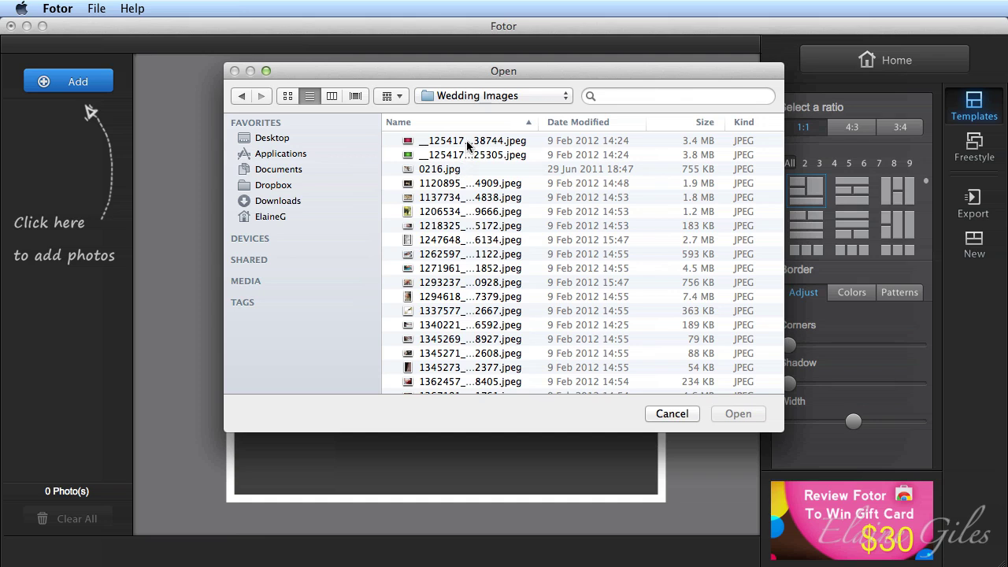
click(466, 143)
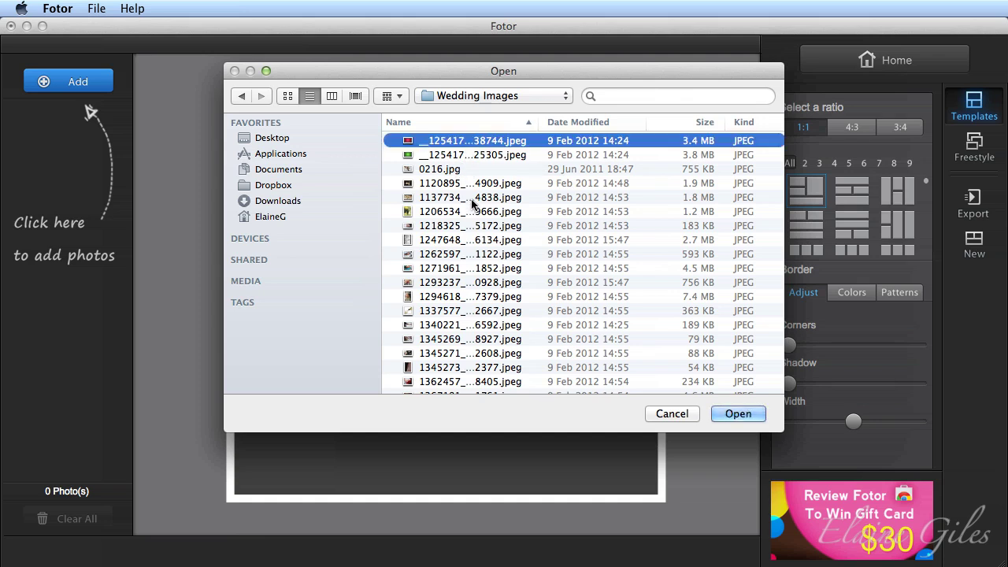
scroll(470, 271, down, 1)
scroll(471, 271, down, 5)
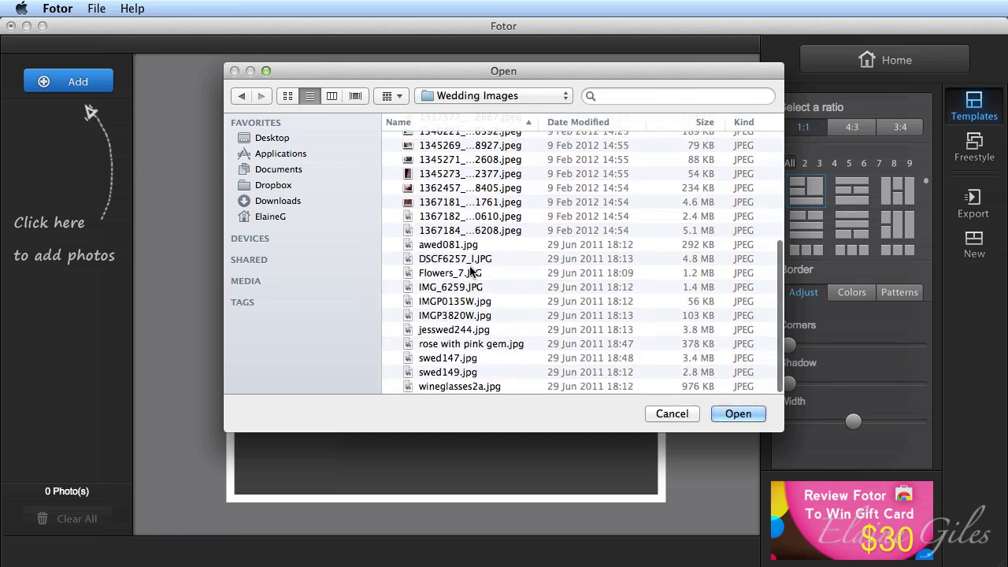
shift+click(475, 387)
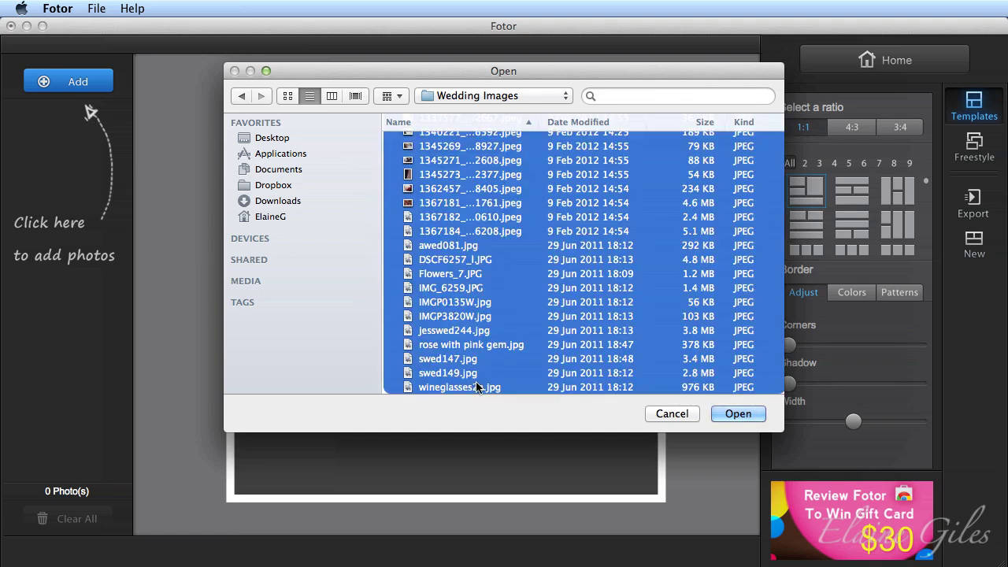
click(738, 414)
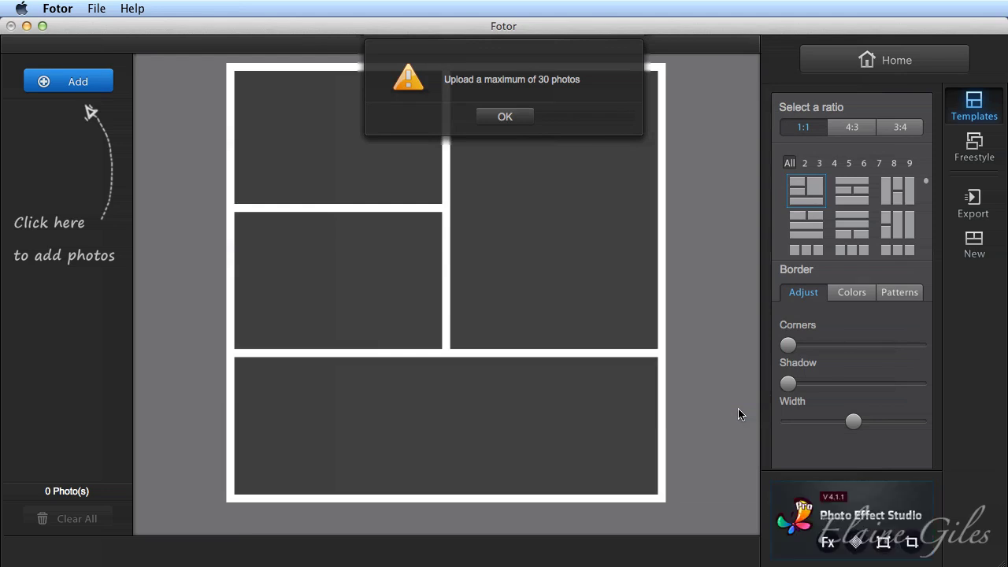
click(510, 118)
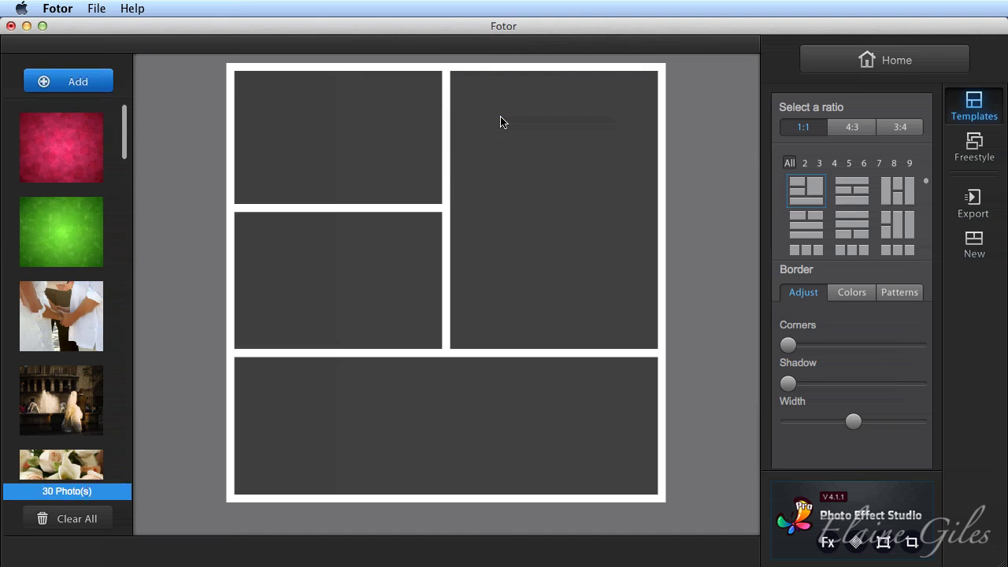
Delete the pink and green backdrop thumbnails from the photo list, leaving 28 photos.
mouse_move(71, 157)
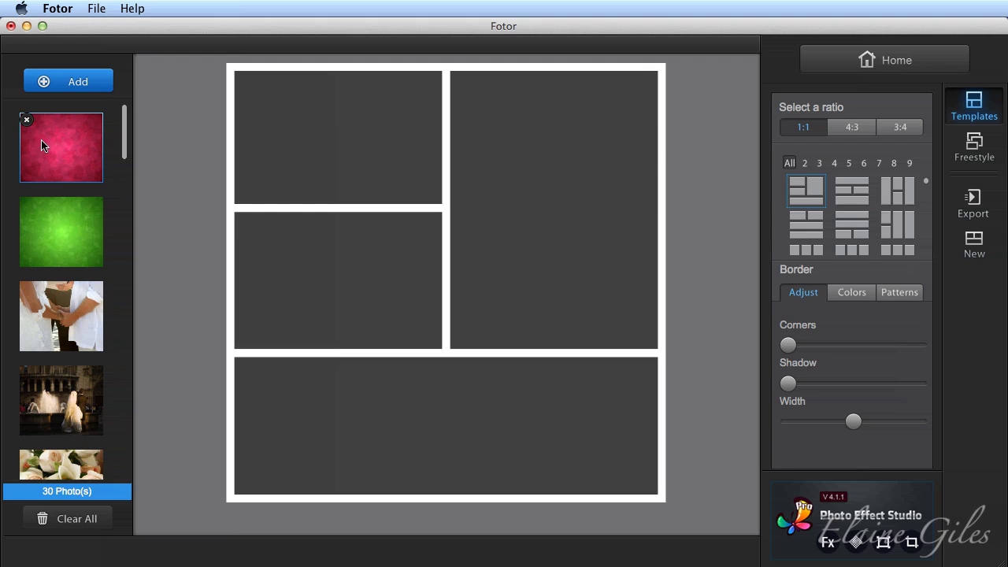
click(26, 120)
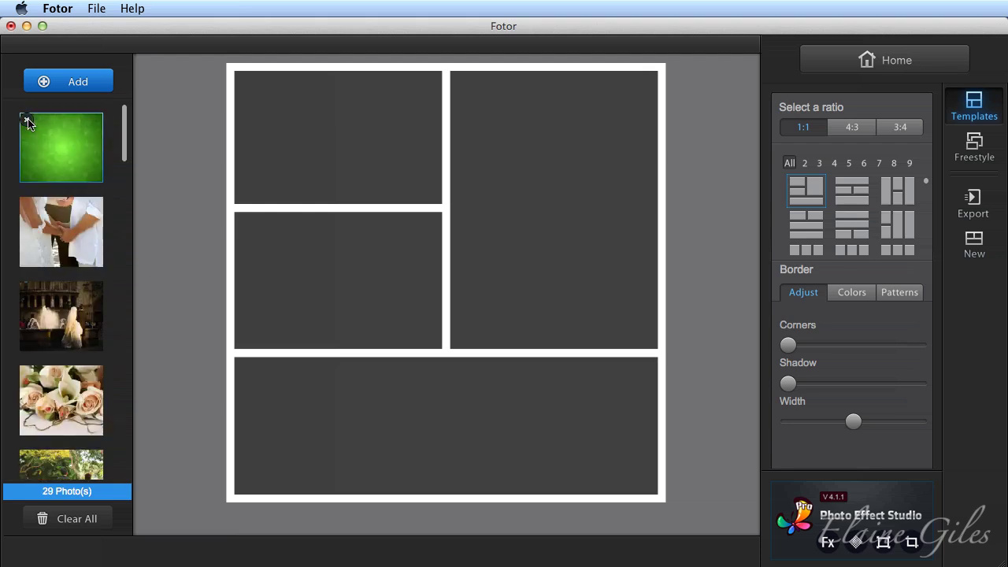
click(26, 120)
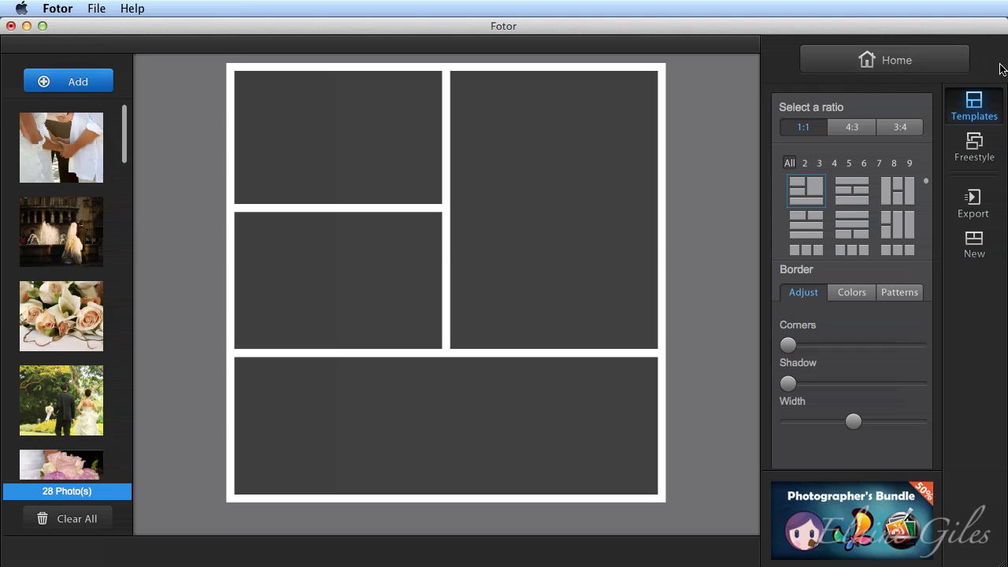
Drag swed149.jpg and wineglasses2a.jpg from the Wedding Images folder into Fotor's photo strip.
drag(1003, 66, 850, 67)
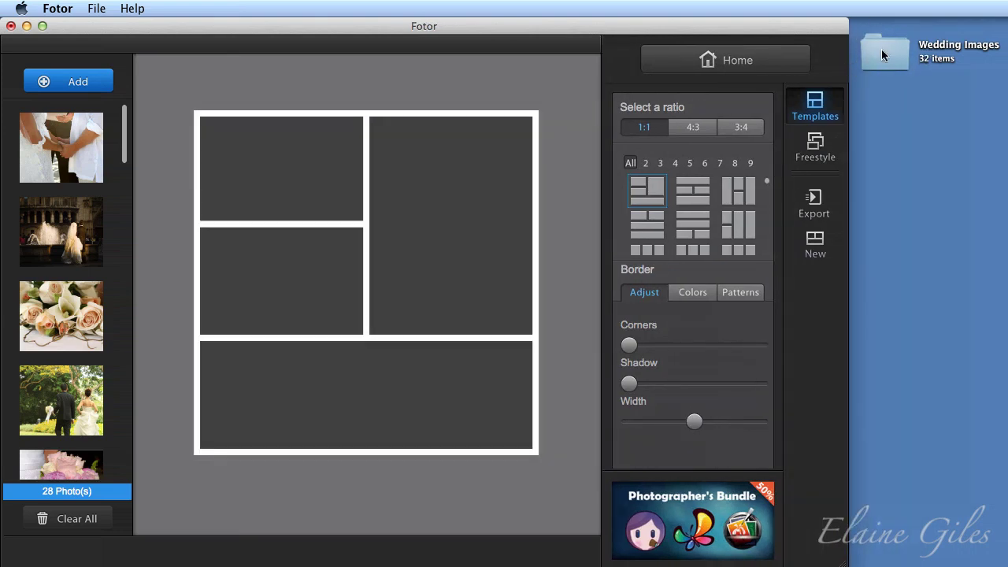
click(882, 53)
double_click(883, 54)
scroll(603, 231, down, 5)
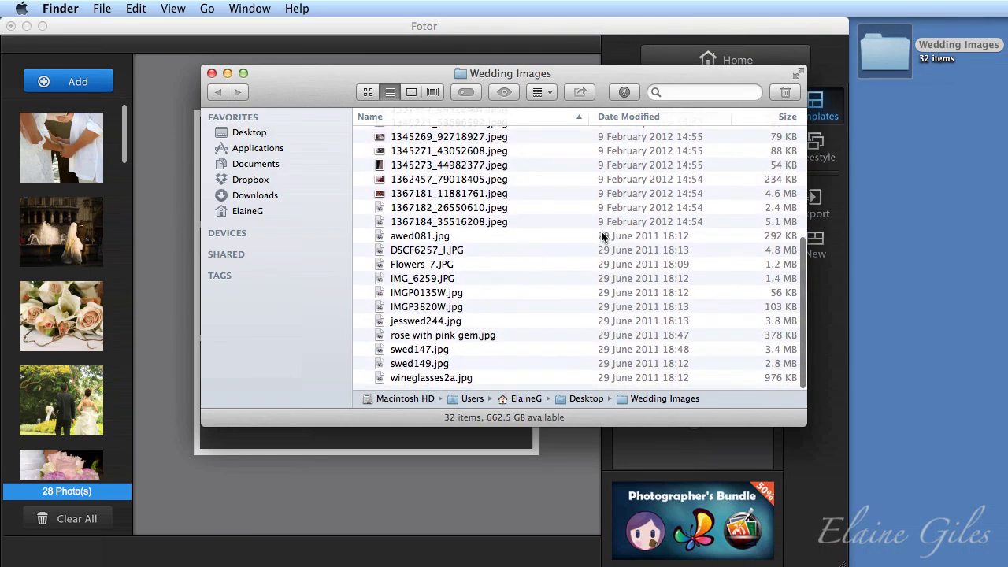
drag(420, 369, 80, 192)
drag(451, 387, 110, 347)
scroll(110, 347, down, 15)
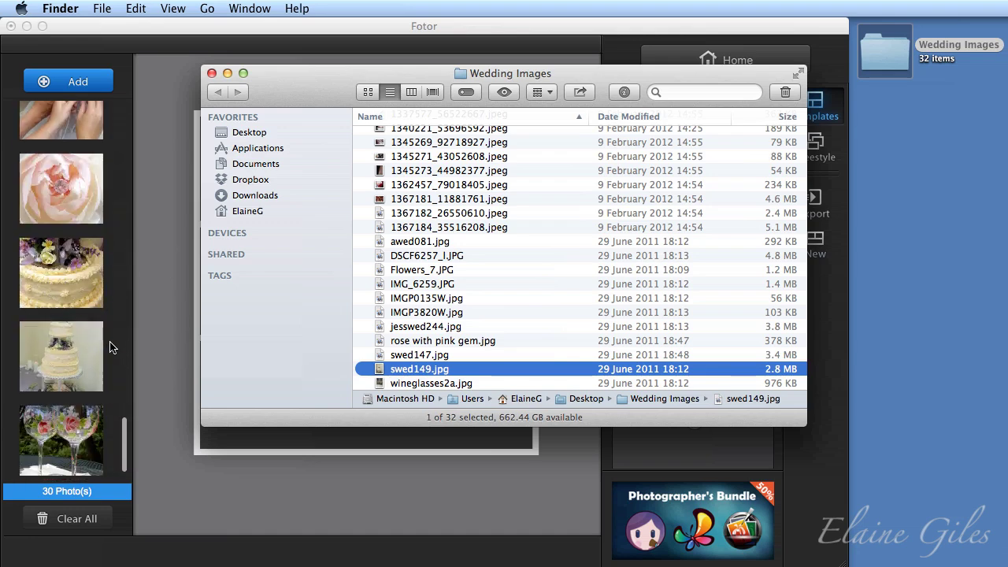
click(212, 73)
click(334, 29)
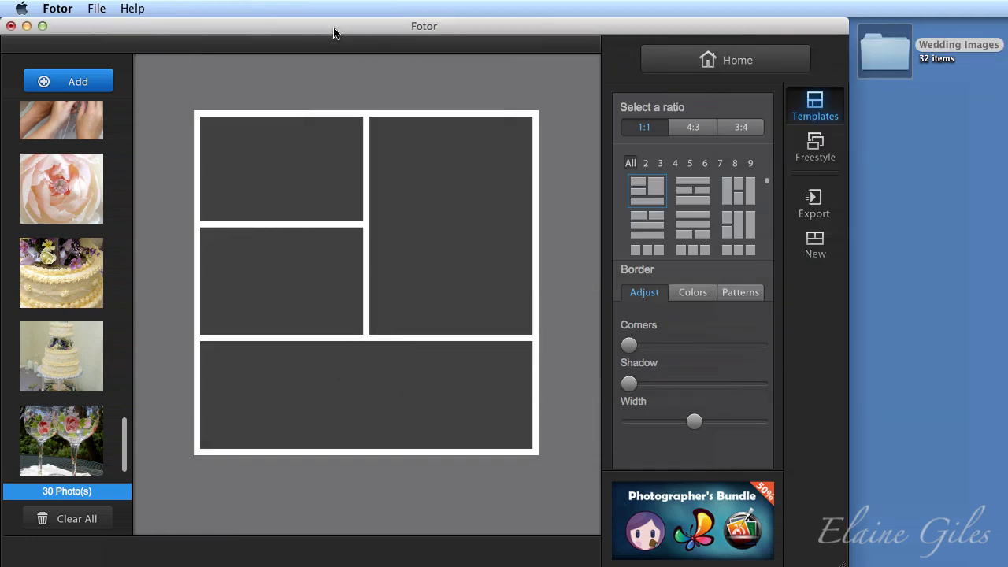
Maximise Fotor and browse templates filtered by photo count from 2 through 9.
double_click(334, 32)
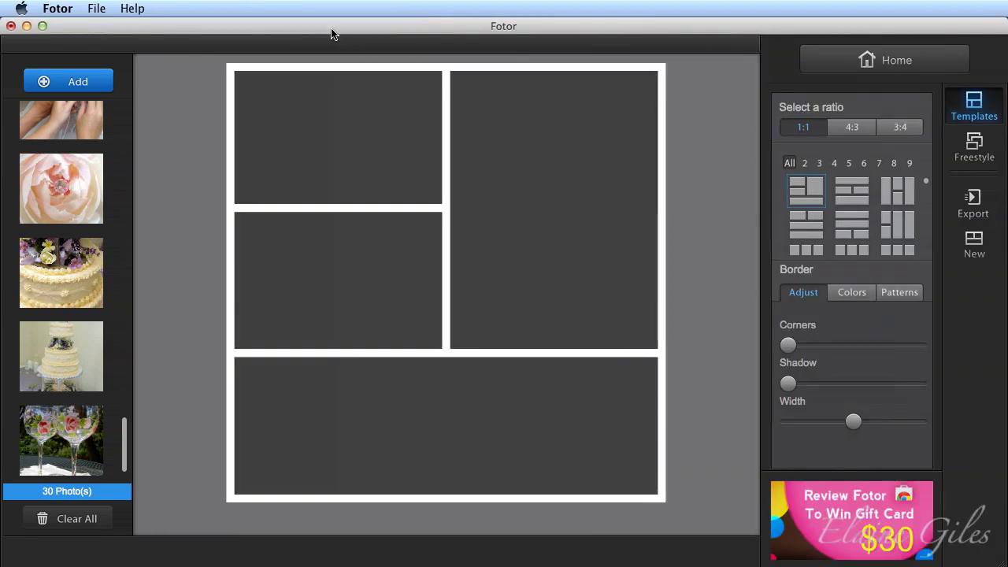
scroll(63, 197, up, 15)
scroll(99, 211, up, 2)
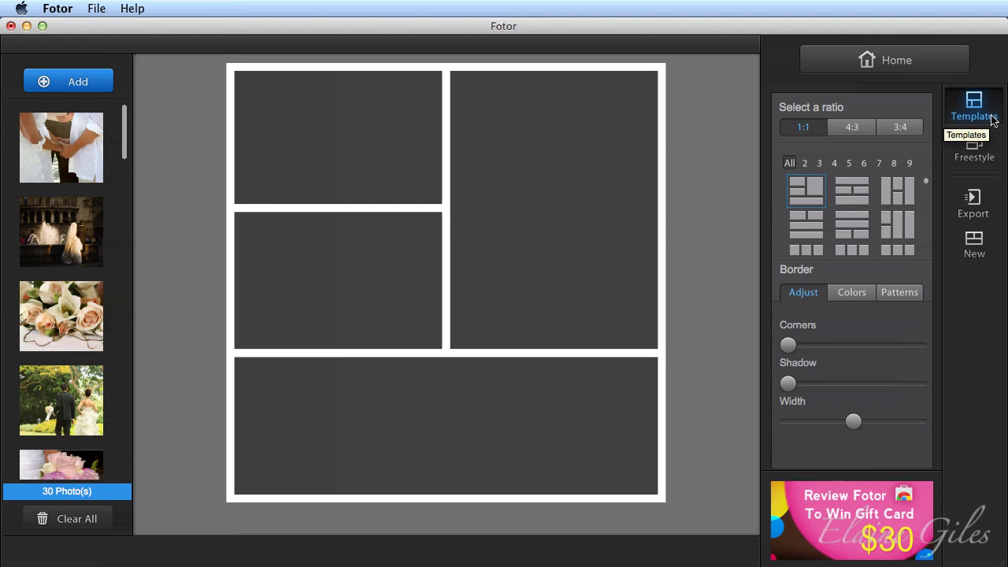
click(804, 164)
click(818, 164)
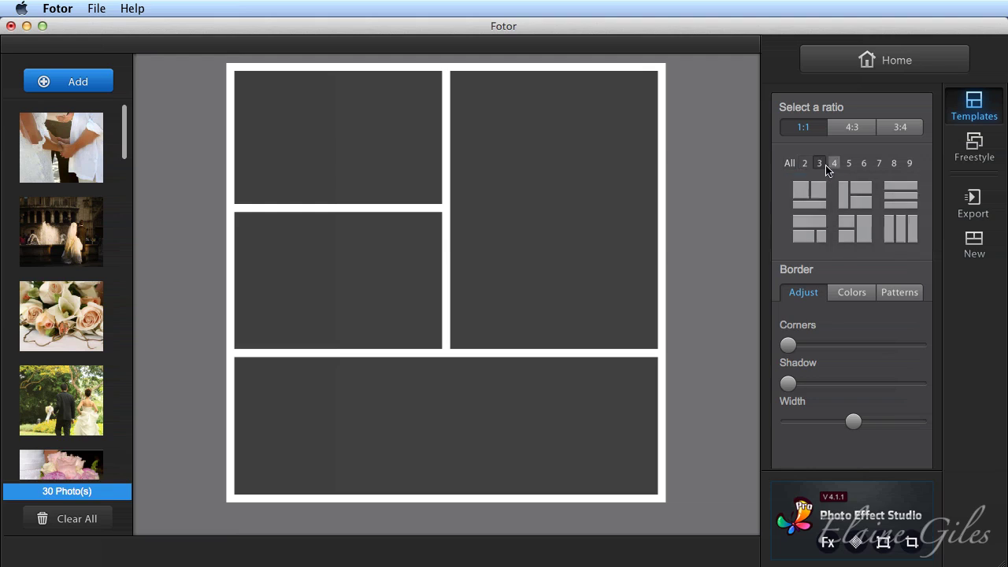
click(835, 163)
click(849, 163)
click(864, 164)
click(879, 164)
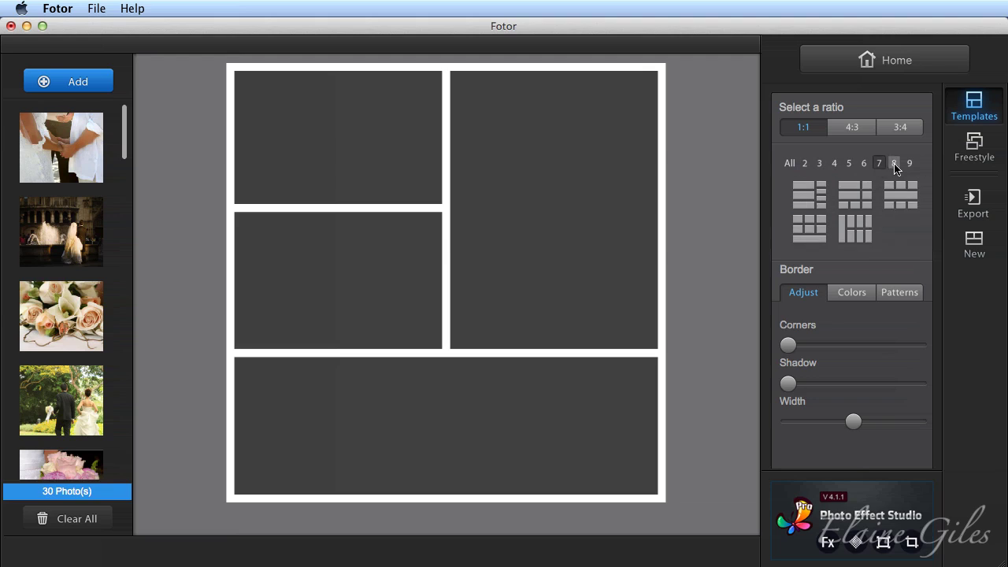
click(894, 163)
click(907, 163)
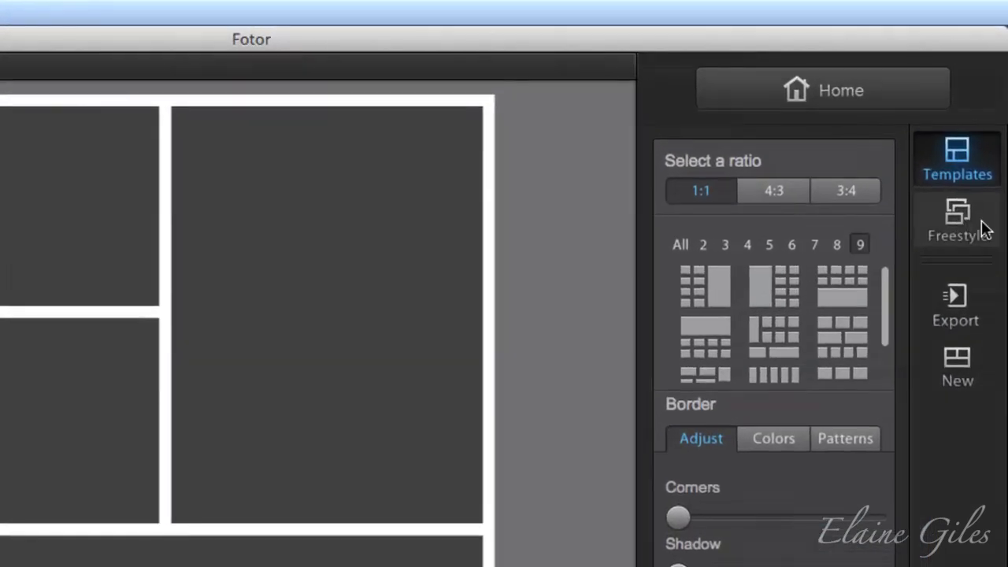
Try Freestyle mode, then return to Templates with an empty nine-cell layout.
click(982, 228)
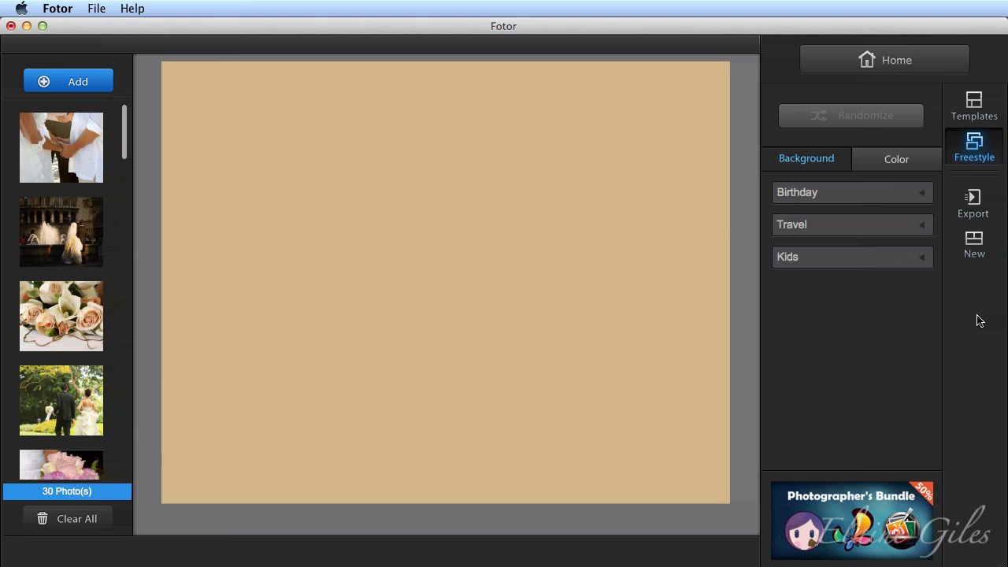
click(973, 104)
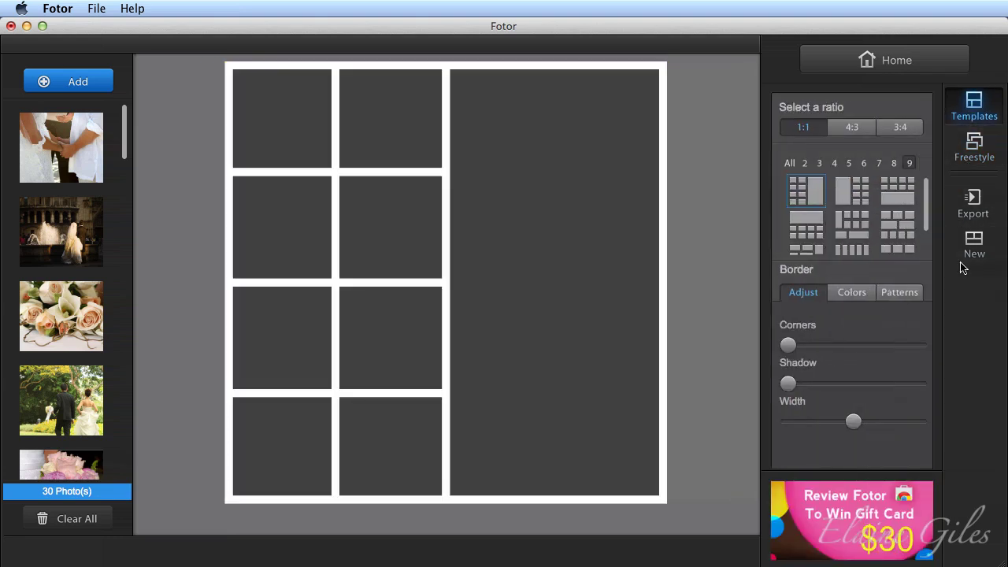
Apply a five-photo layout at 4:3 landscape, after trying 3:4, and show templates for all counts.
click(849, 163)
click(856, 201)
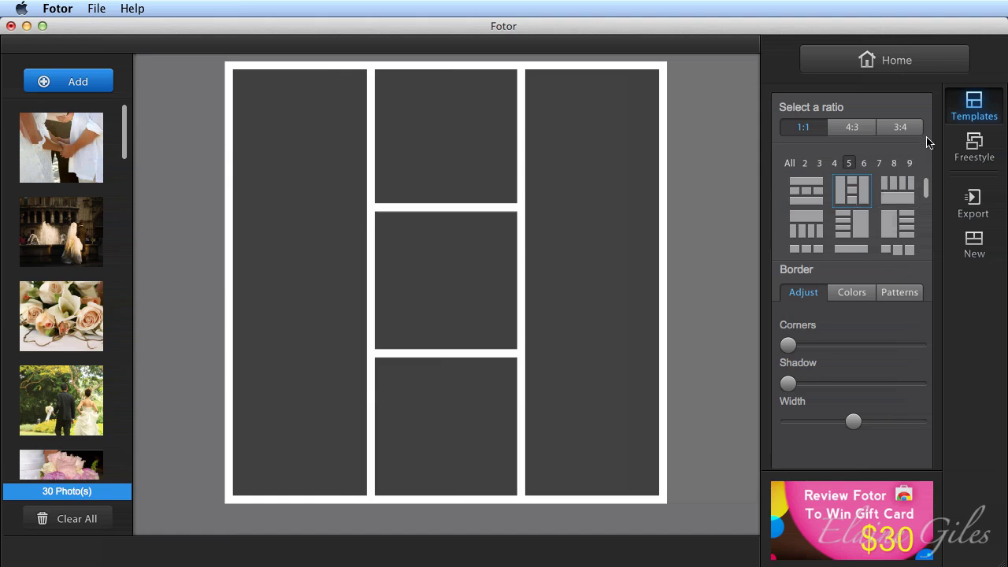
click(856, 131)
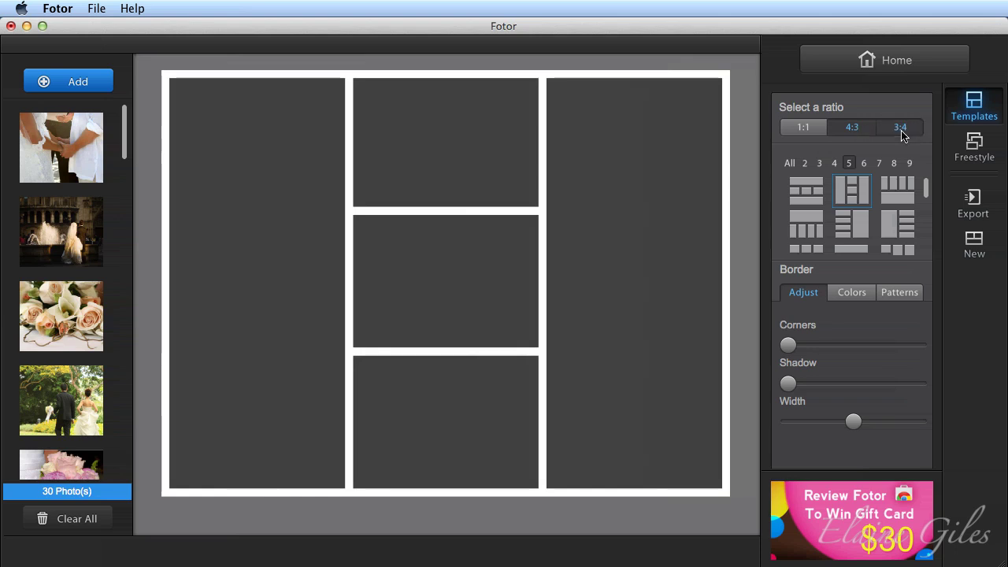
click(900, 133)
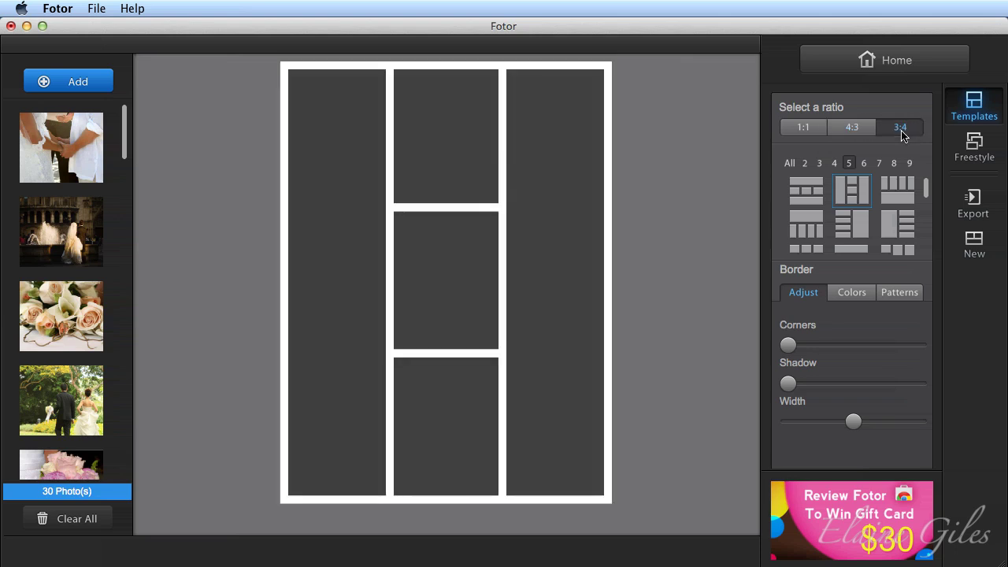
click(853, 134)
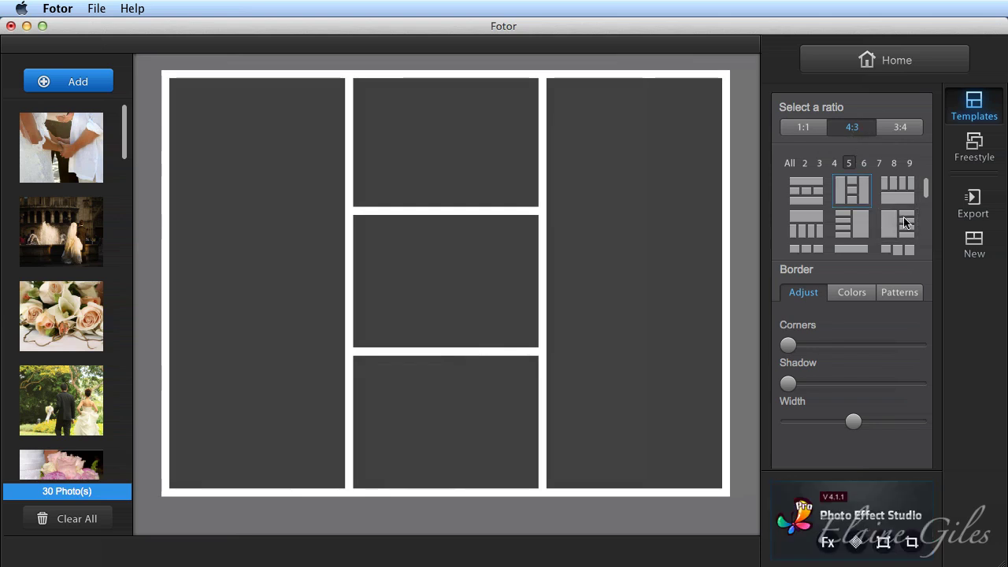
click(789, 163)
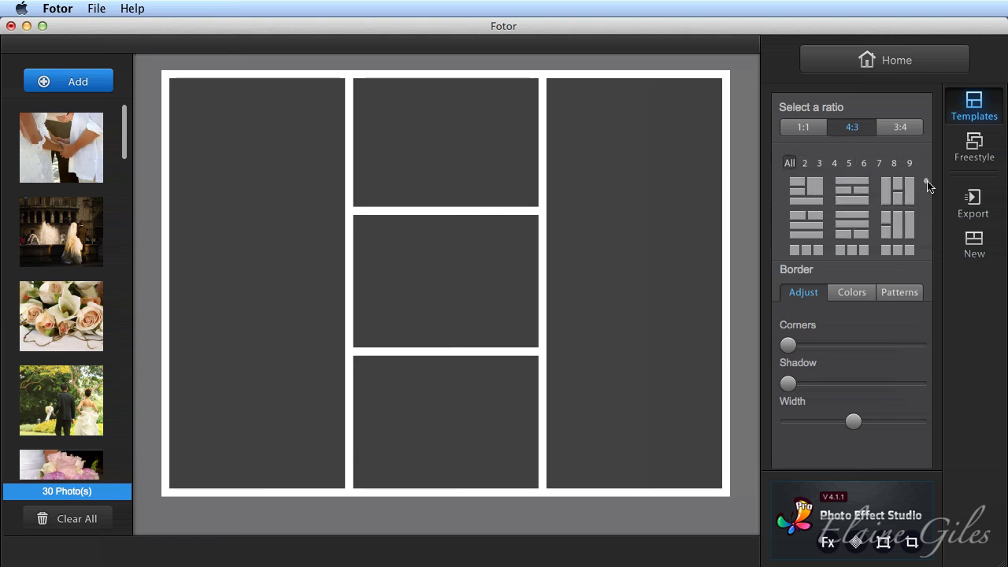
mouse_move(927, 179)
mouse_down()
mouse_move(936, 251)
mouse_move(931, 192)
mouse_move(918, 195)
mouse_up()
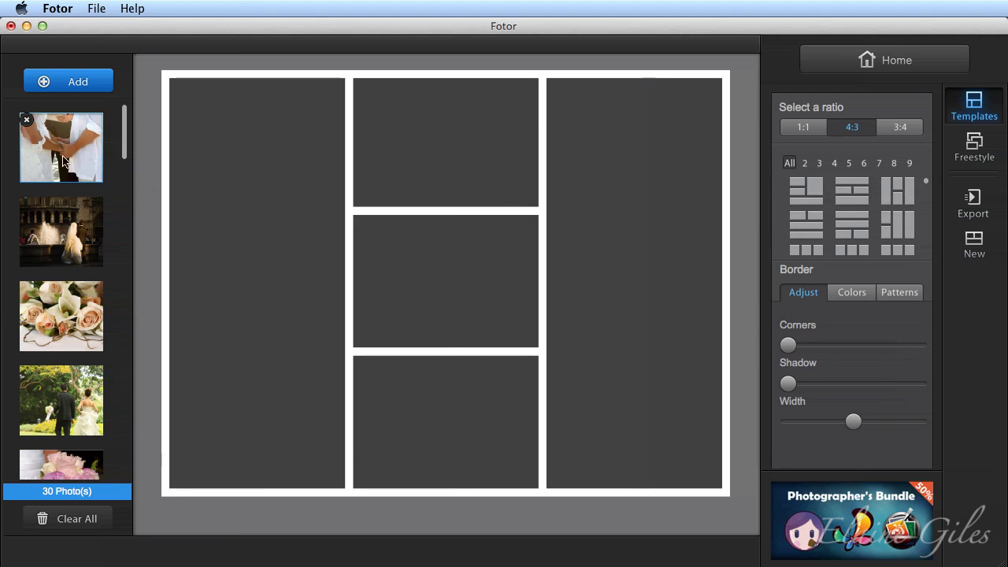
Fill the five cells with the hands, roses, pink bouquet, white shoe and roses-and-lilies photos.
drag(64, 163, 223, 169)
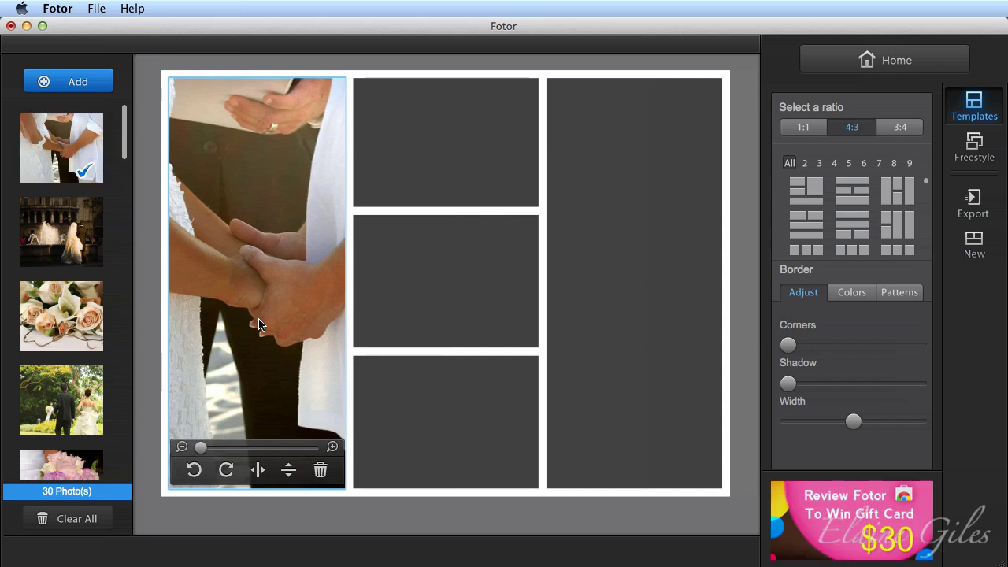
double_click(66, 324)
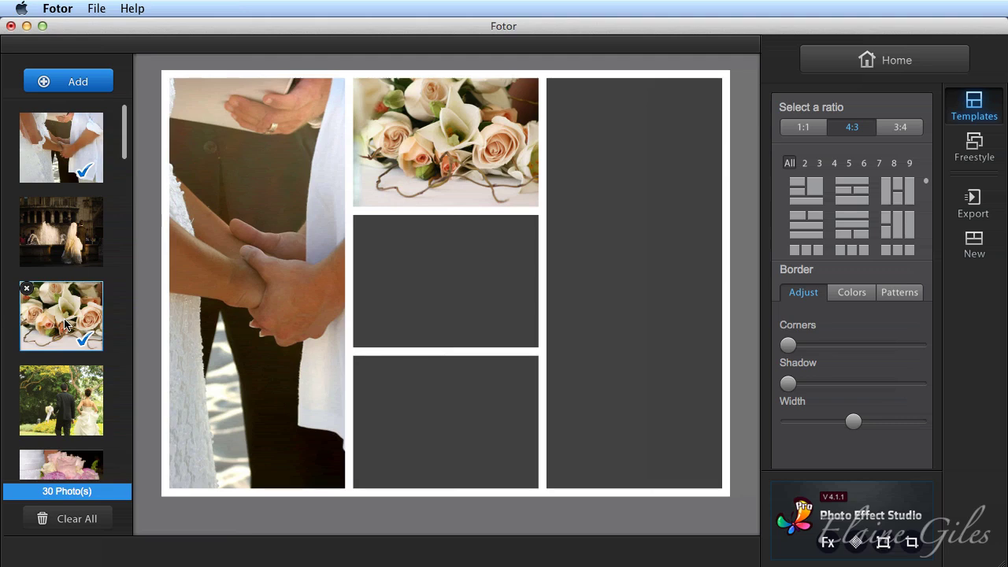
scroll(66, 327, down, 3)
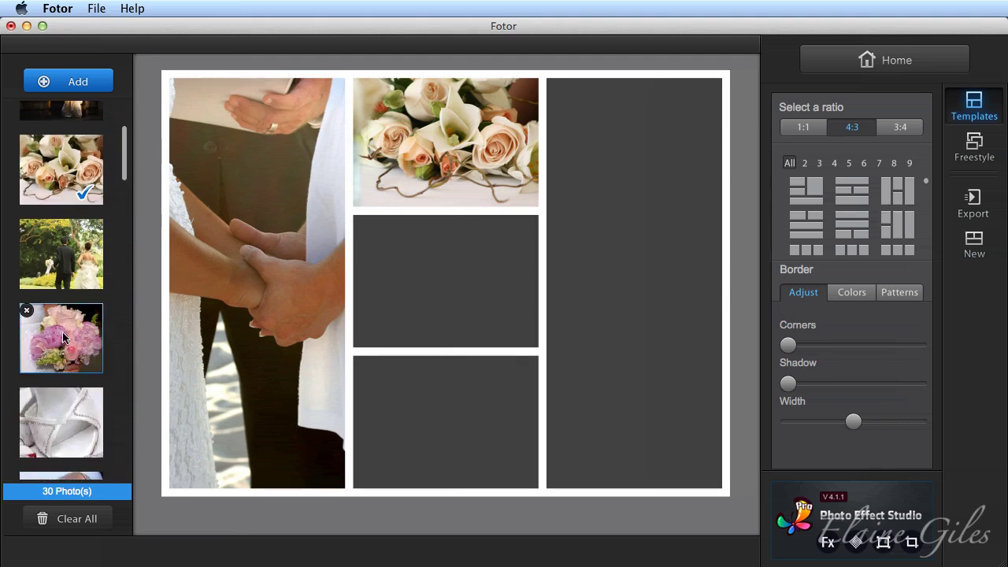
double_click(63, 337)
double_click(66, 415)
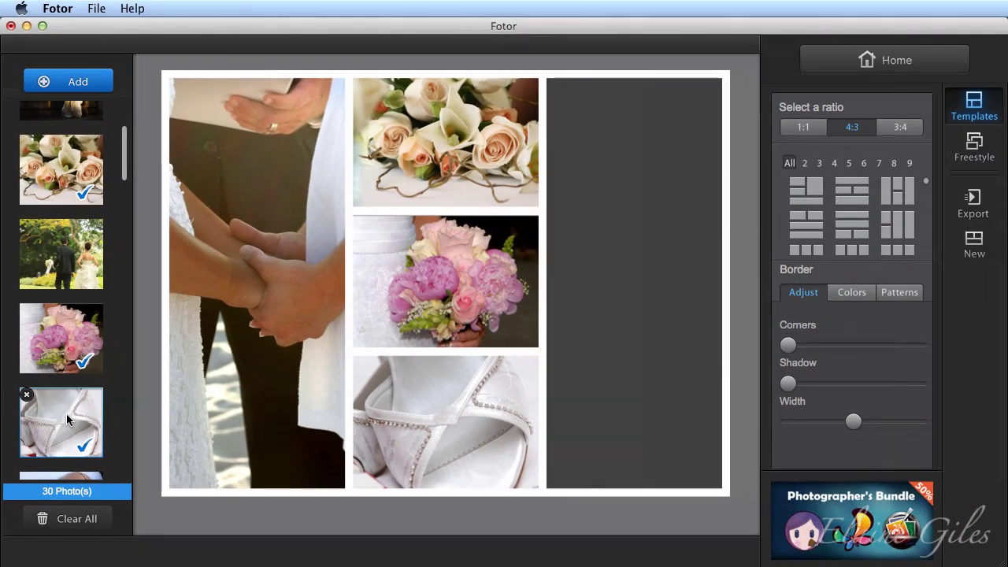
double_click(66, 161)
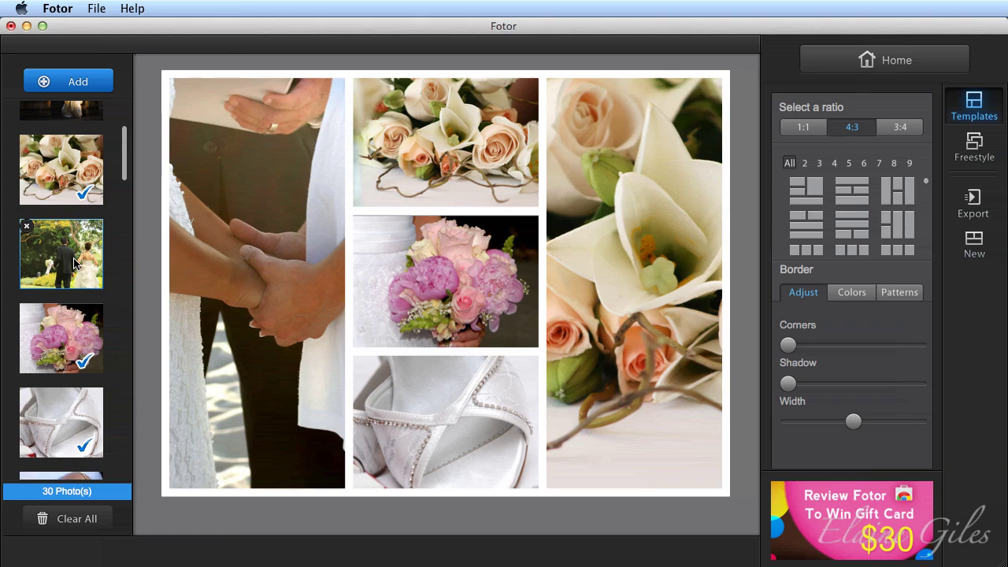
Replace the right cell's photo with the walking couple and reposition it to show both.
drag(75, 266, 643, 269)
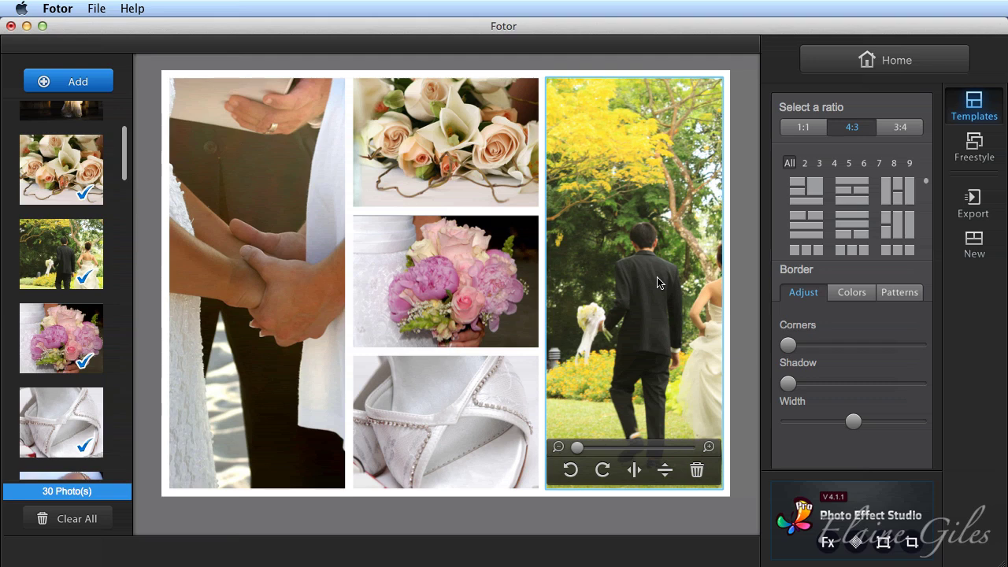
drag(658, 282, 602, 282)
drag(651, 362, 653, 342)
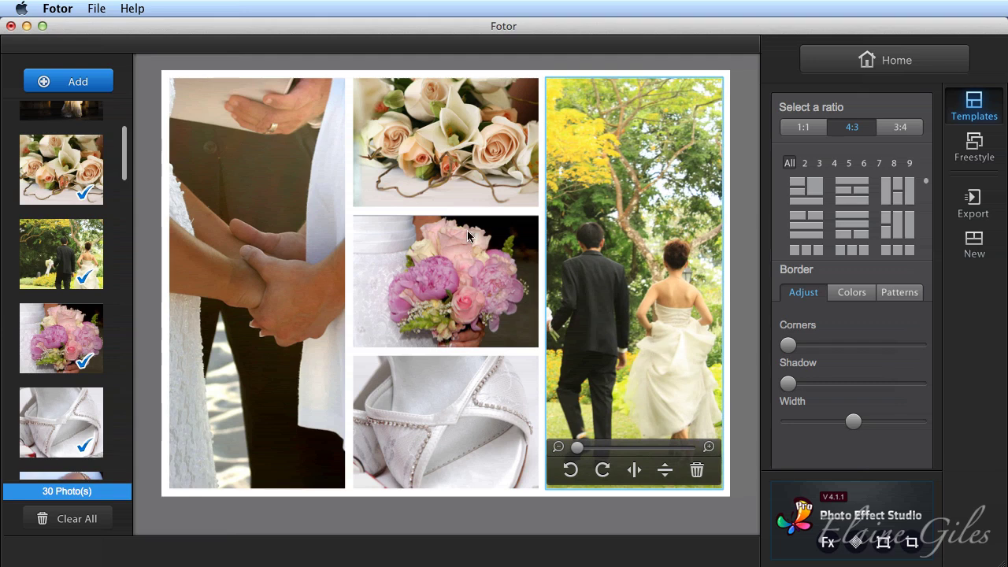
Swap the bouquet into the top-middle cell, moving the roses to the centre cell.
click(463, 272)
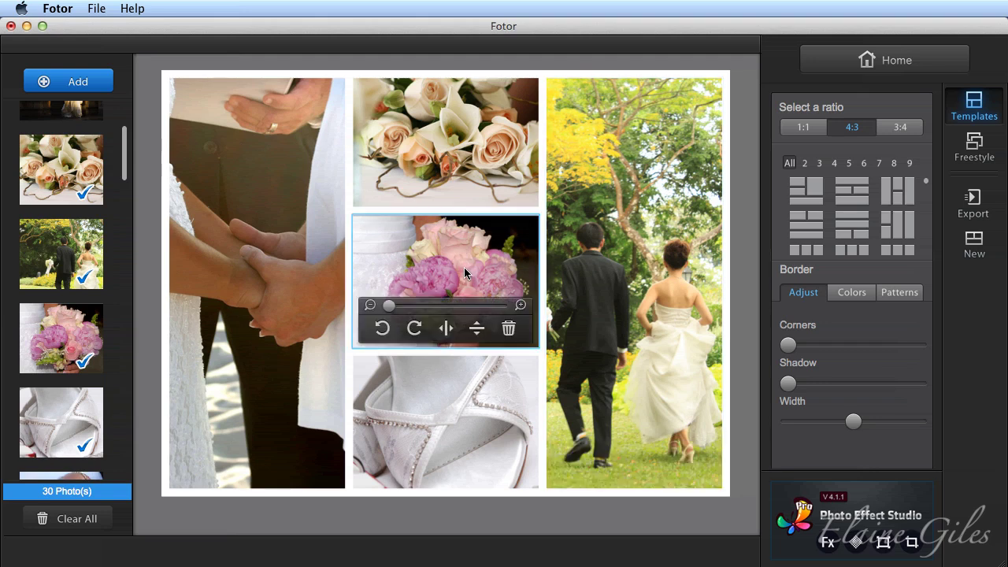
drag(463, 268, 462, 153)
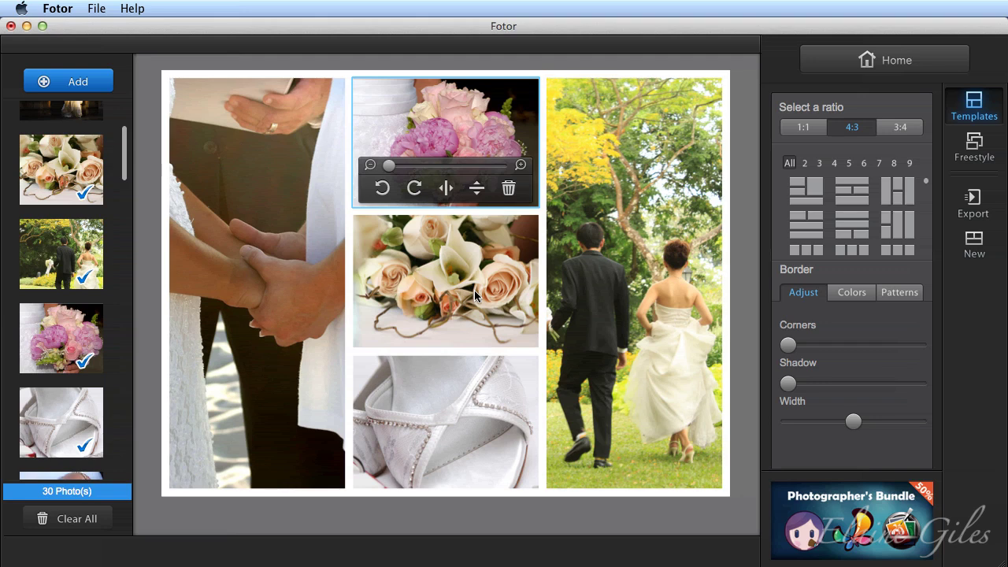
click(293, 289)
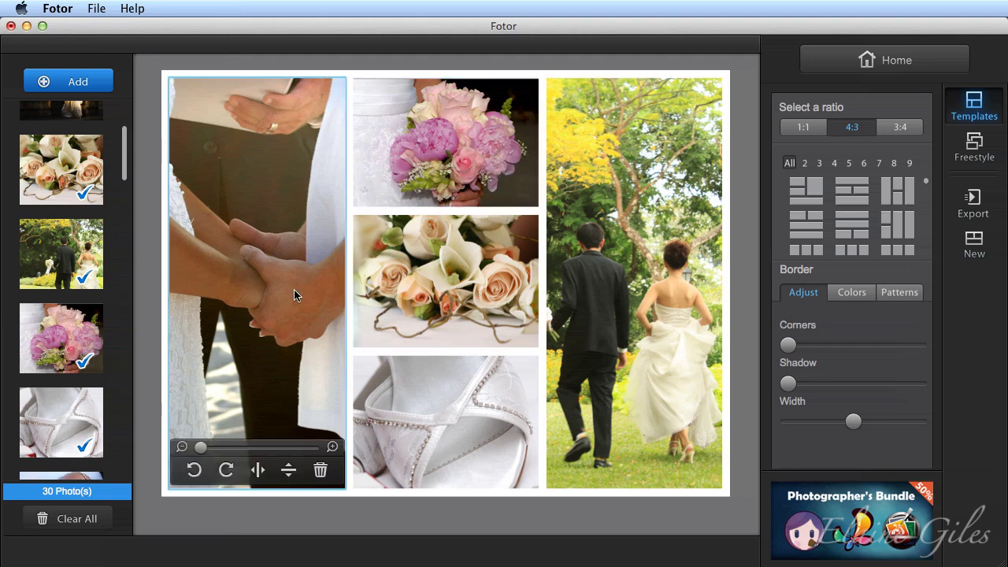
click(439, 303)
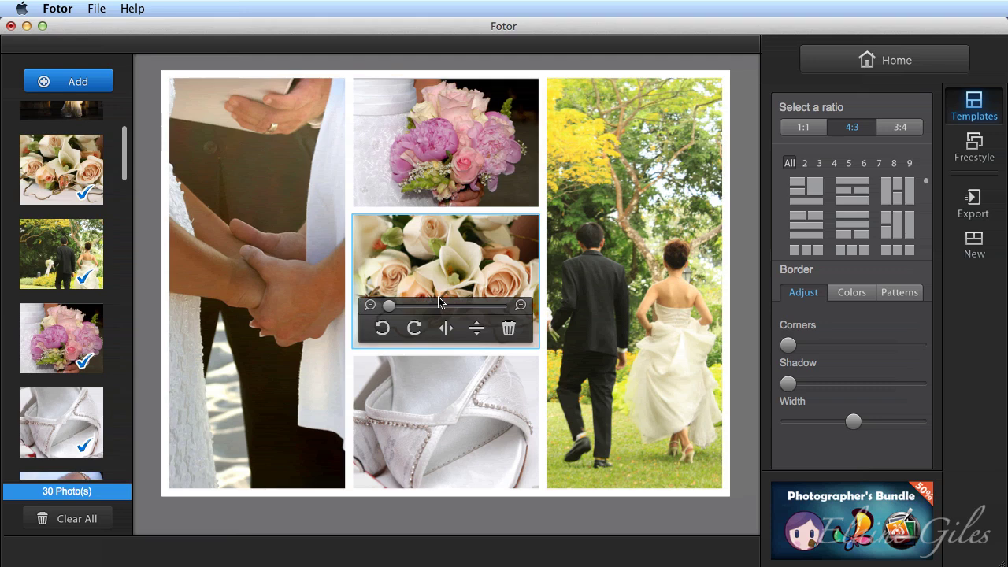
Test zooming, repositioning, rotating and flipping the roses photo in the centre cell.
drag(388, 306, 501, 312)
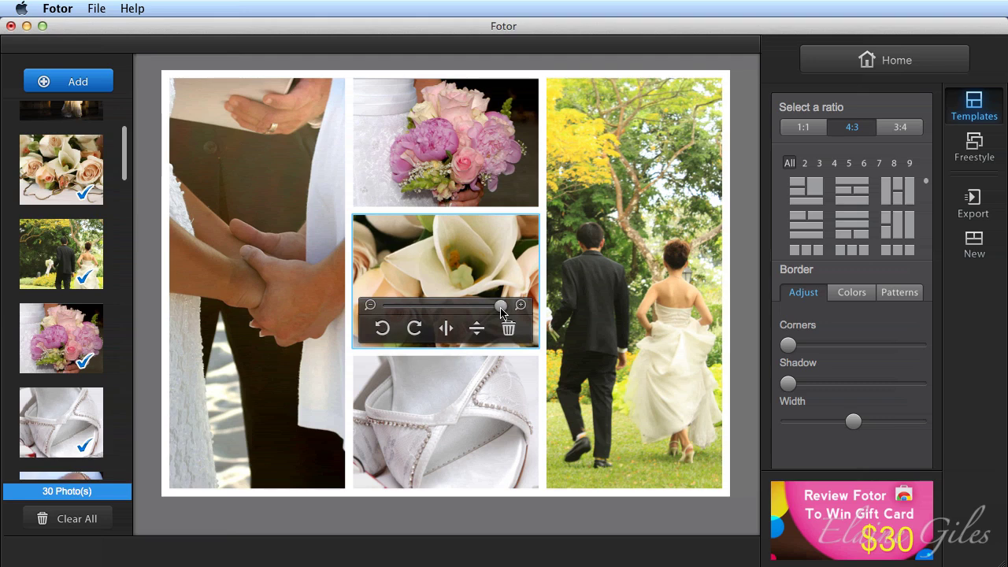
drag(501, 313, 447, 311)
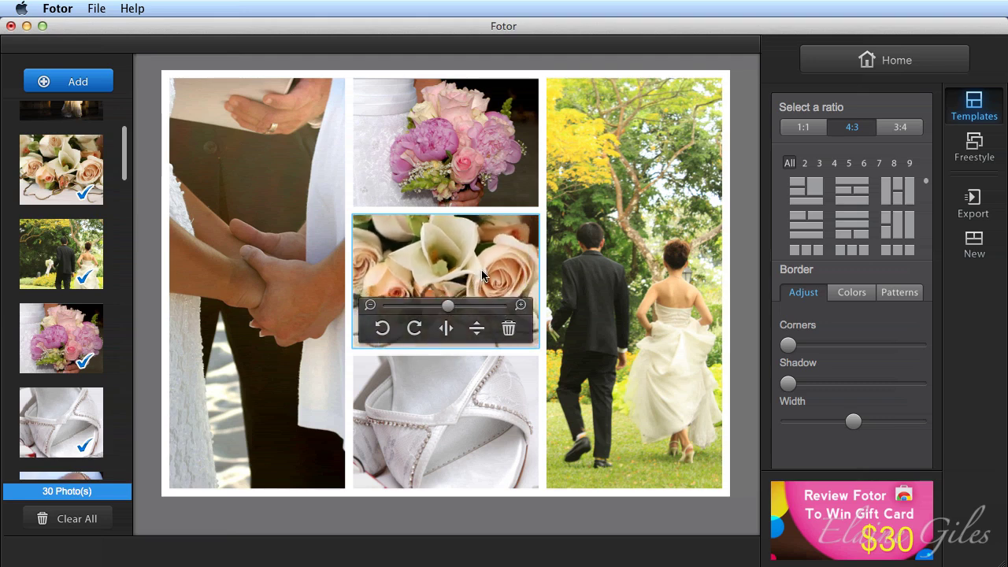
drag(472, 270, 455, 253)
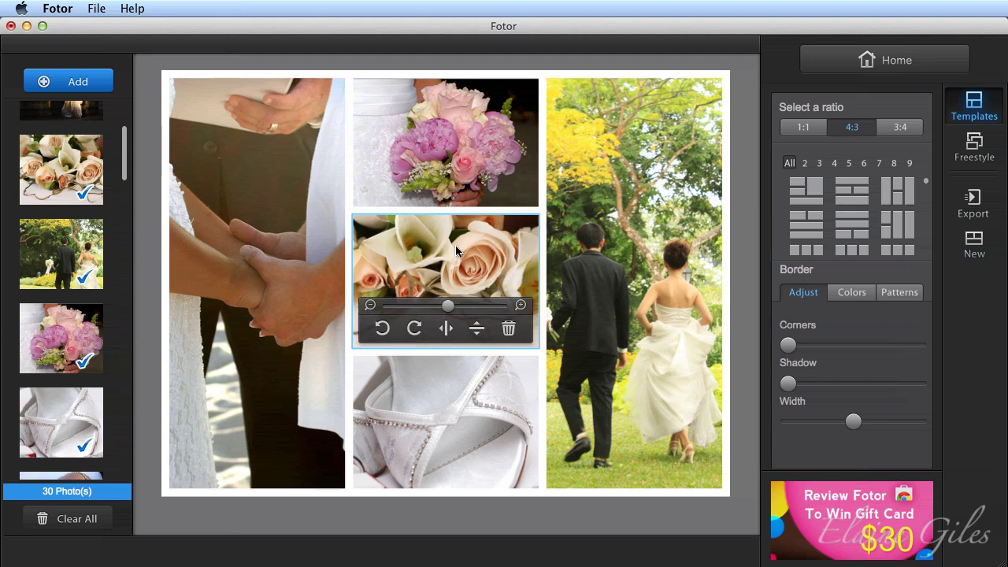
click(383, 331)
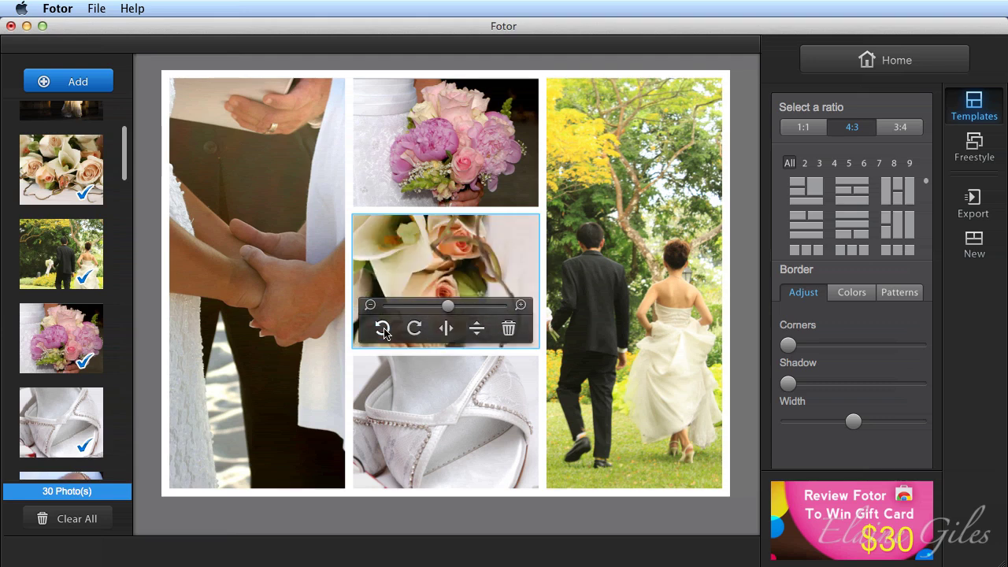
click(414, 329)
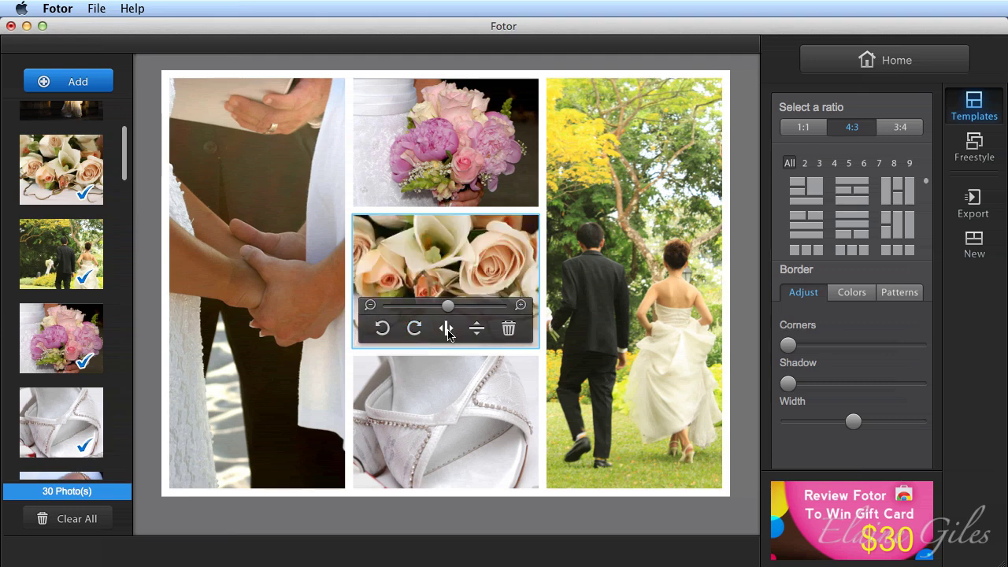
click(446, 329)
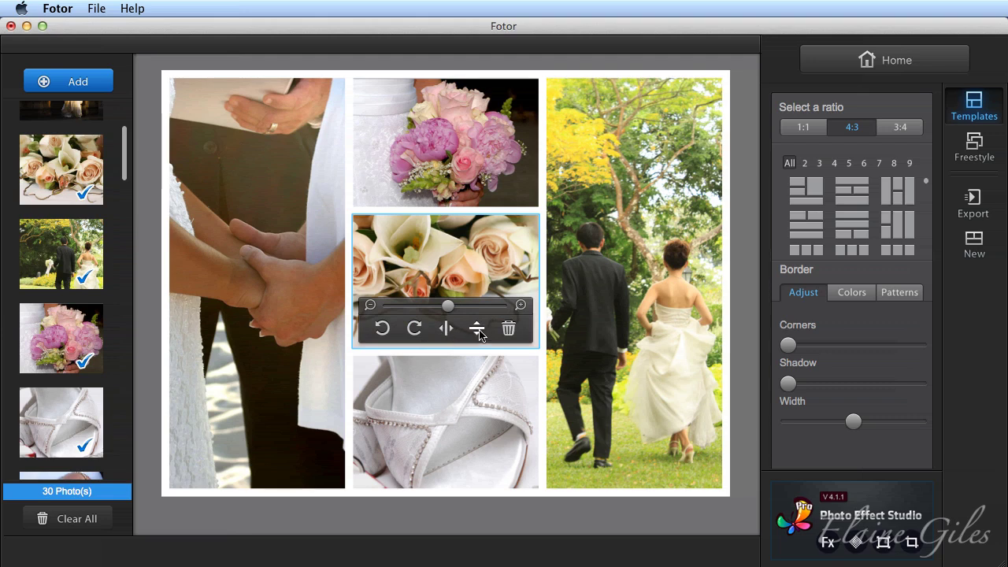
click(477, 329)
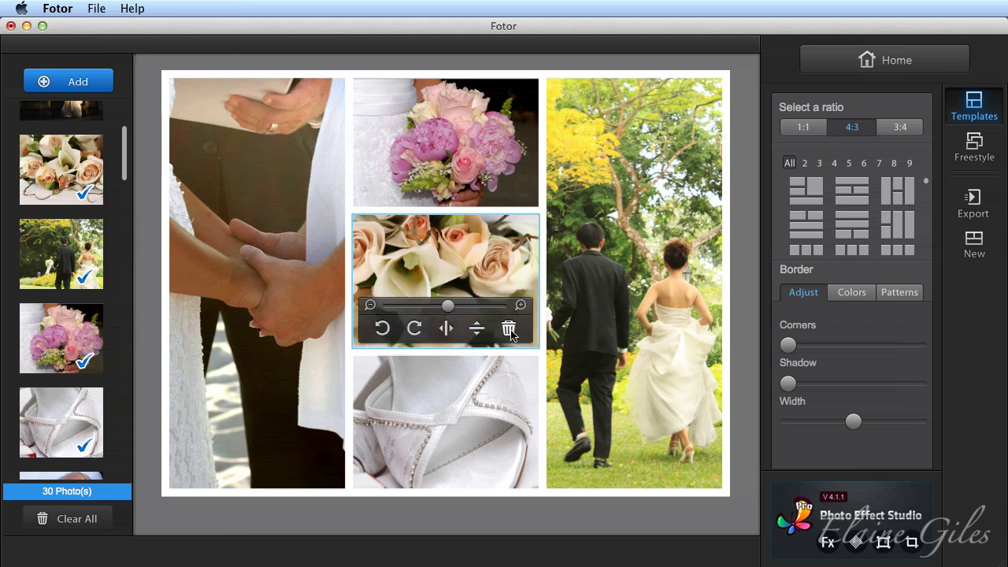
Delete the roses photo from the centre cell and drag it back in.
click(508, 329)
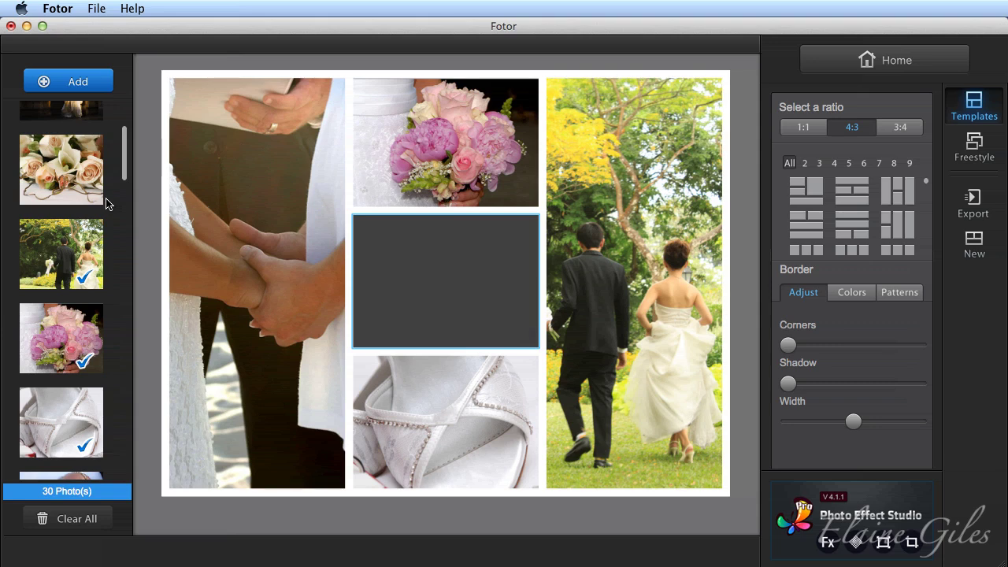
mouse_move(86, 198)
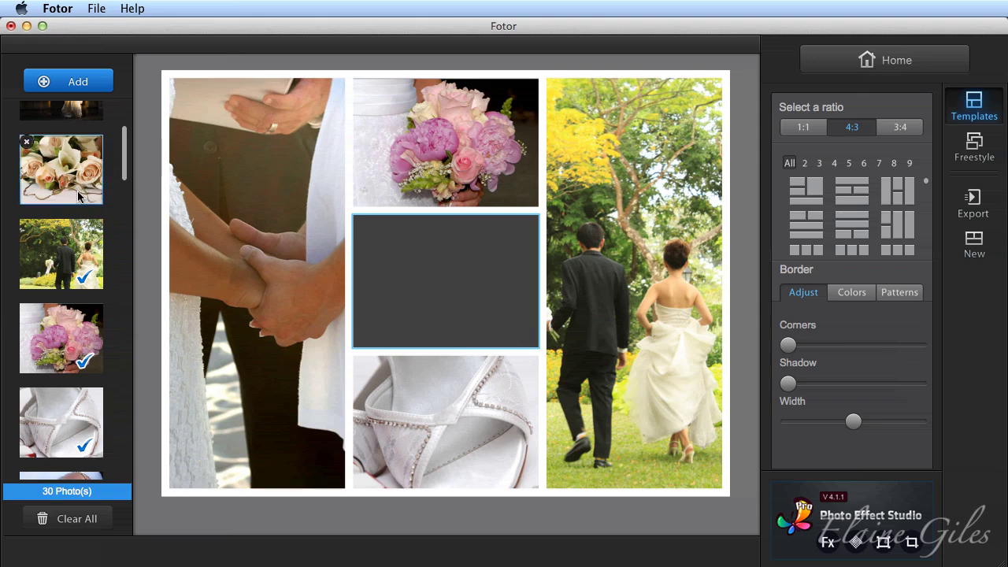
drag(72, 181, 461, 312)
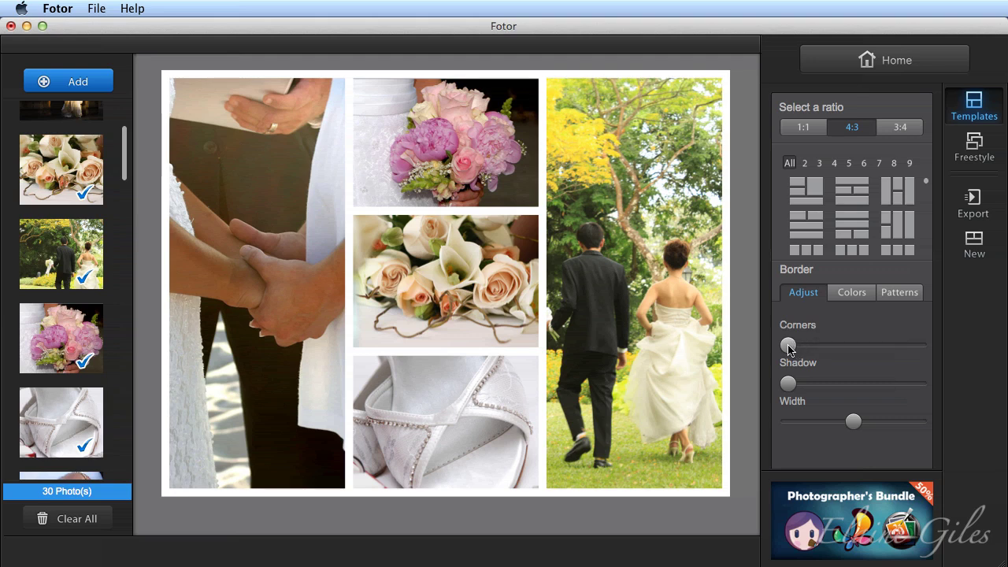
Set the Corners, Shadow and Width sliders to mid-range for rounded, shadowed, white-bordered photos.
drag(788, 346, 931, 349)
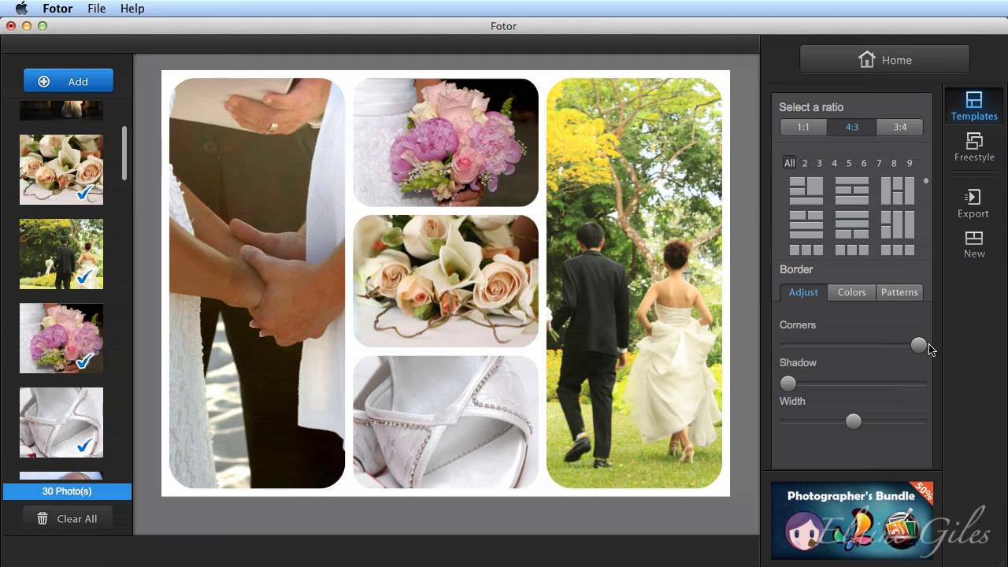
drag(918, 346, 860, 352)
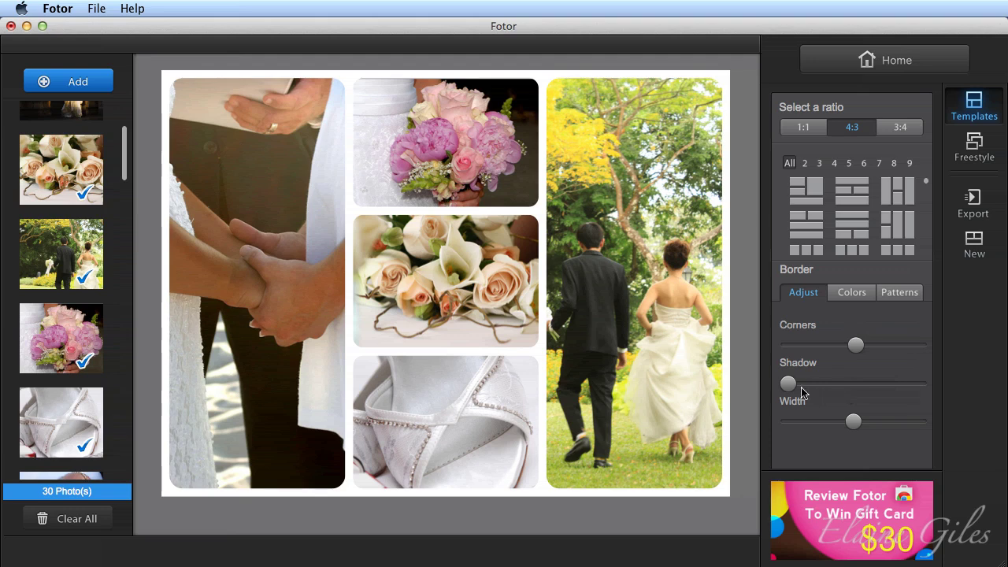
drag(788, 383, 857, 386)
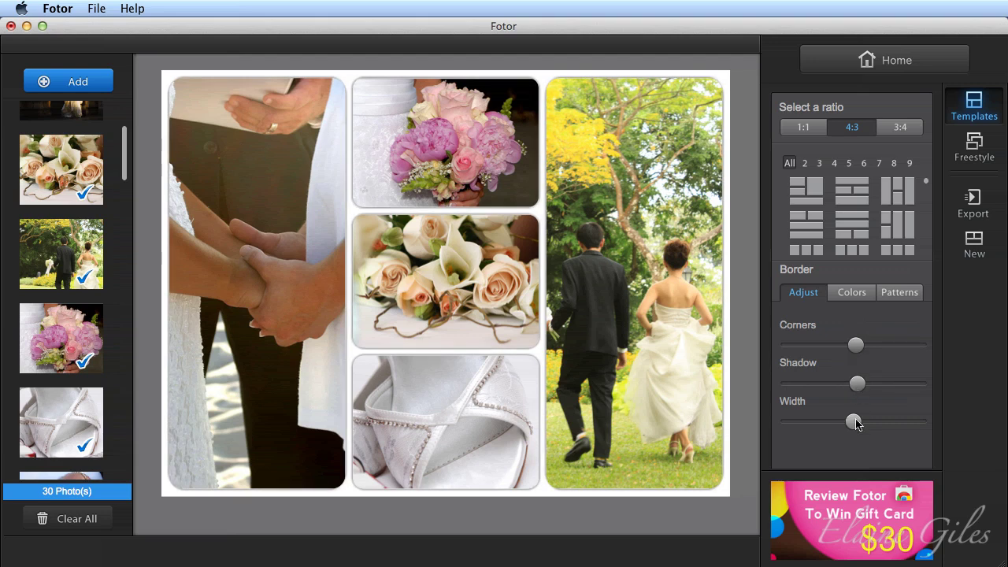
drag(852, 423, 785, 426)
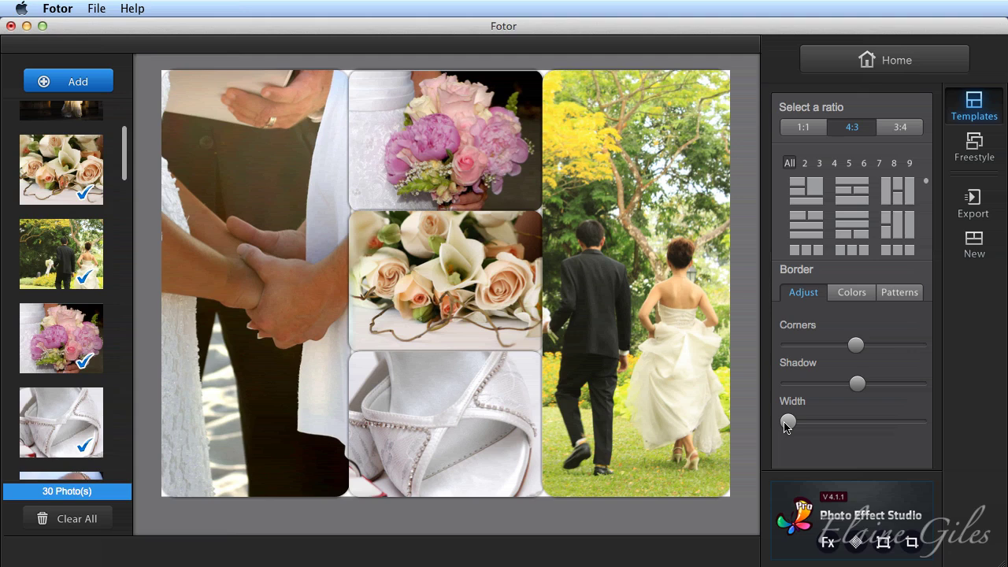
drag(857, 384, 782, 387)
drag(855, 345, 758, 351)
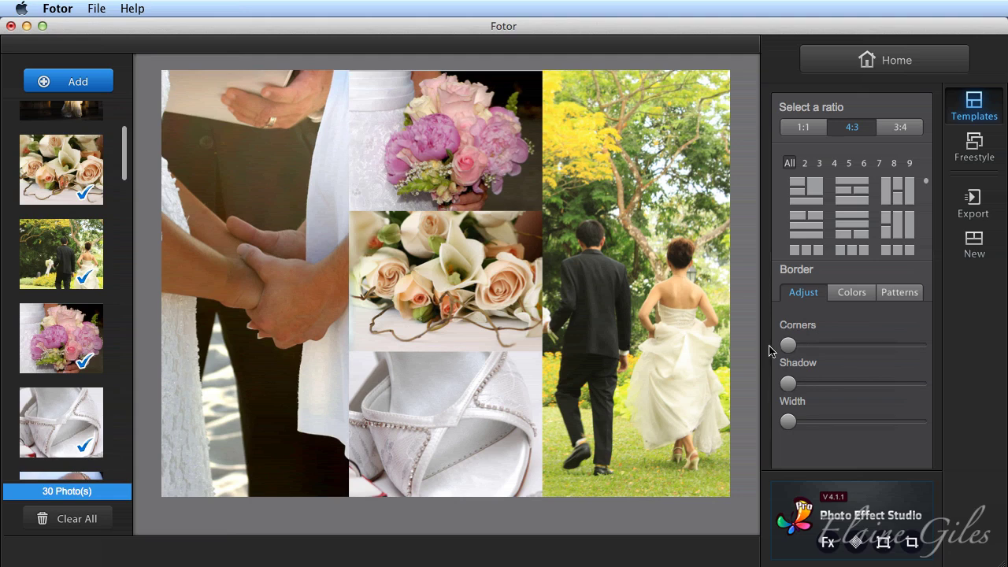
drag(788, 344, 847, 345)
drag(791, 387, 857, 384)
drag(788, 421, 870, 423)
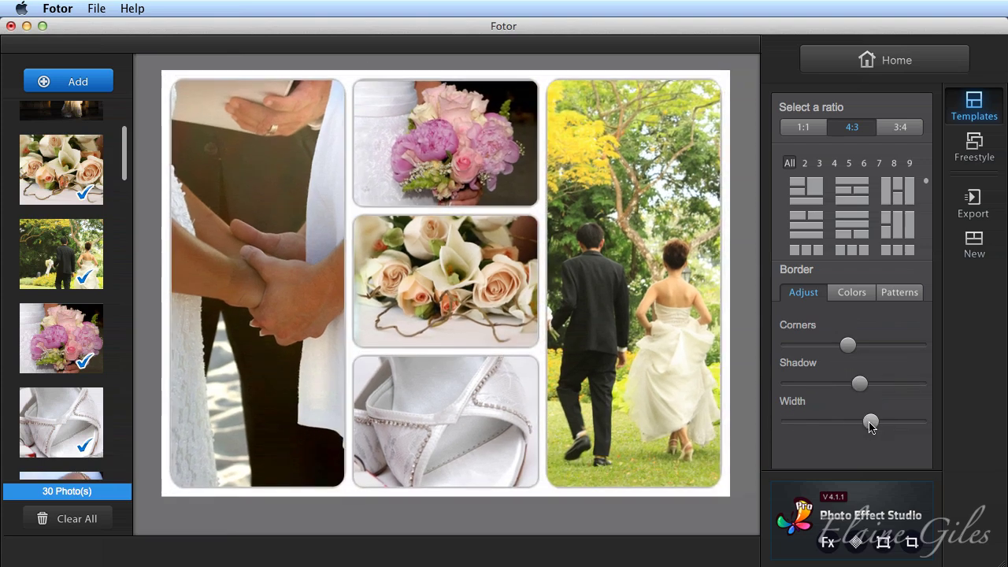
Preview dark green, bright green, pale green, teal, light cyan and slate grey collage borders.
click(853, 293)
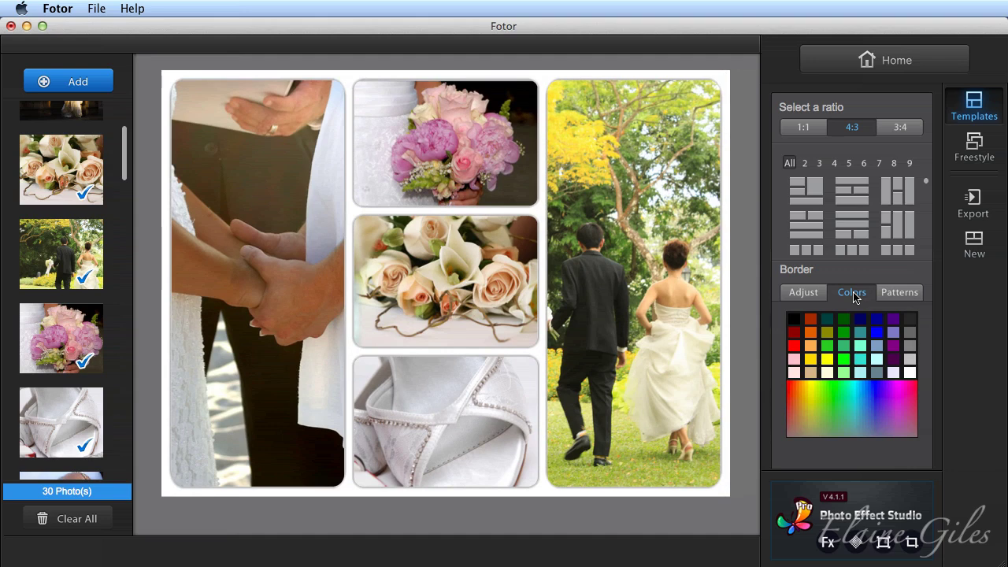
click(843, 318)
click(844, 328)
click(843, 345)
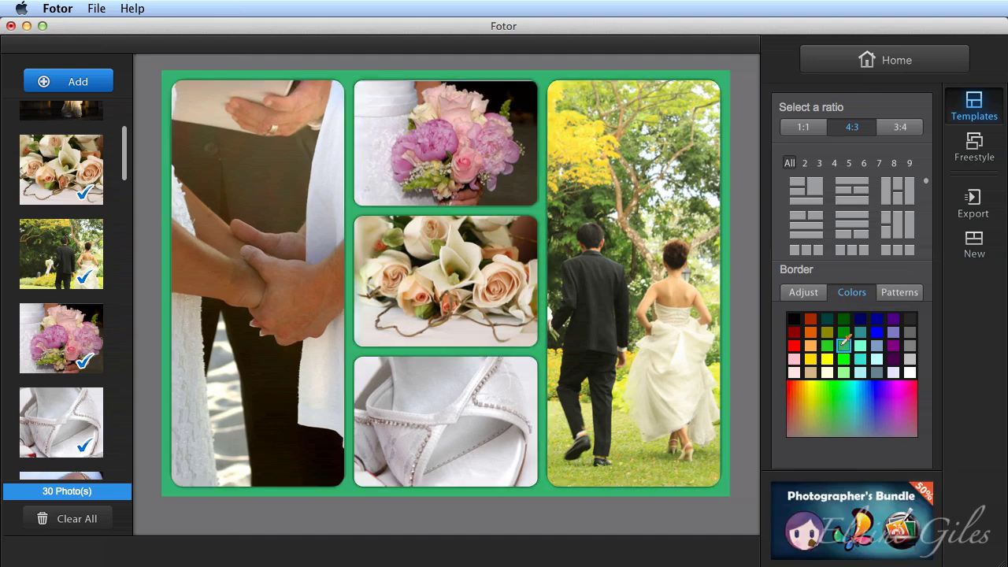
click(860, 344)
click(860, 362)
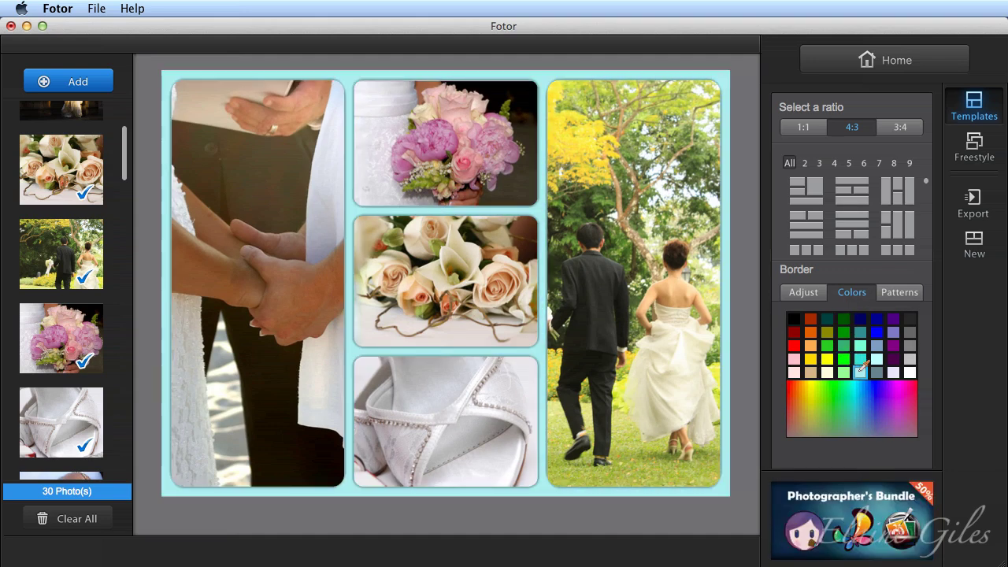
click(876, 372)
Try lavender, white, grey, purple, magenta and spectrum blues, then settle on light pink.
click(894, 371)
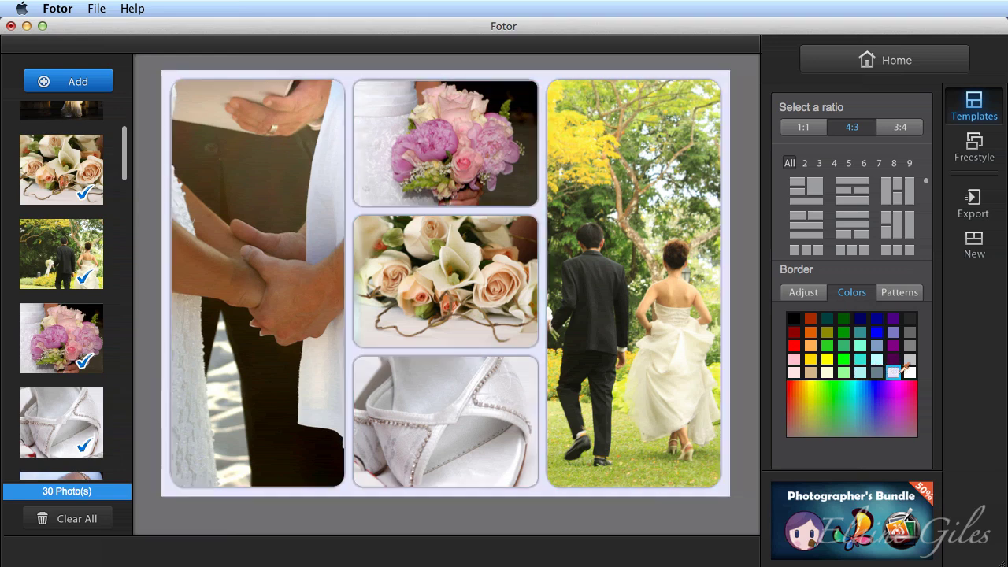
click(910, 372)
click(910, 358)
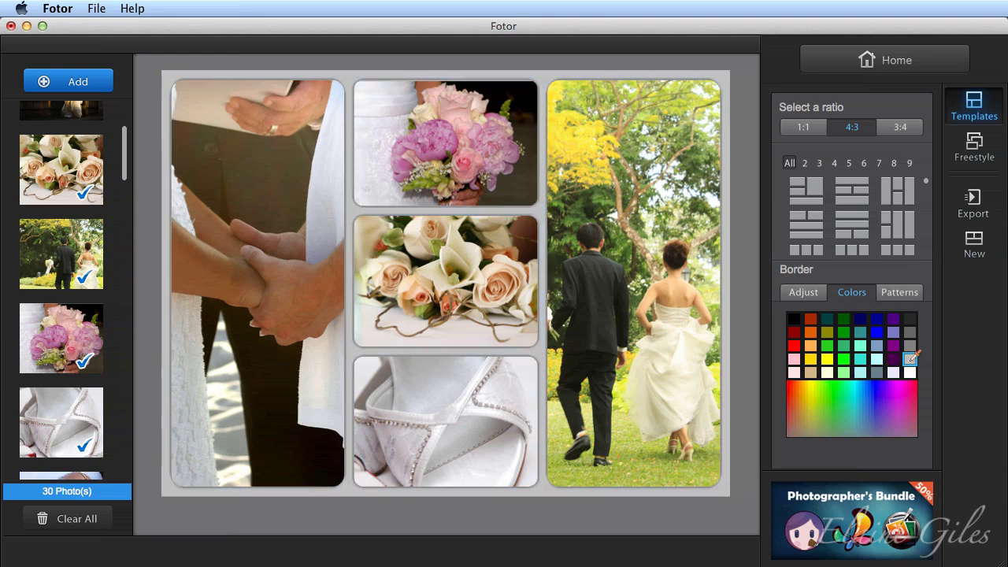
click(892, 358)
click(893, 344)
drag(900, 395, 805, 417)
click(794, 359)
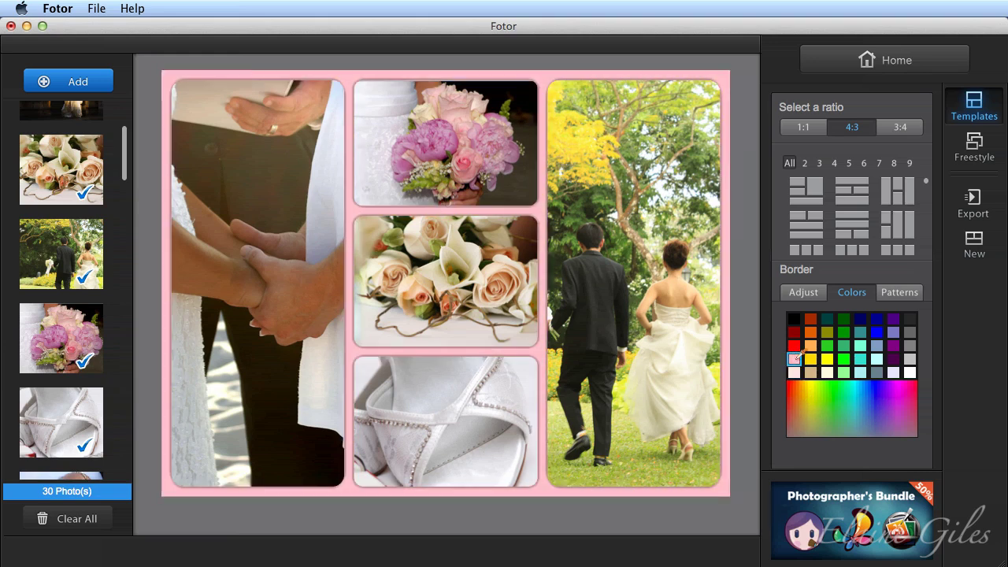
Try gingham, blue-yellow and peach floral border patterns, then apply the pale white textured pattern.
click(915, 296)
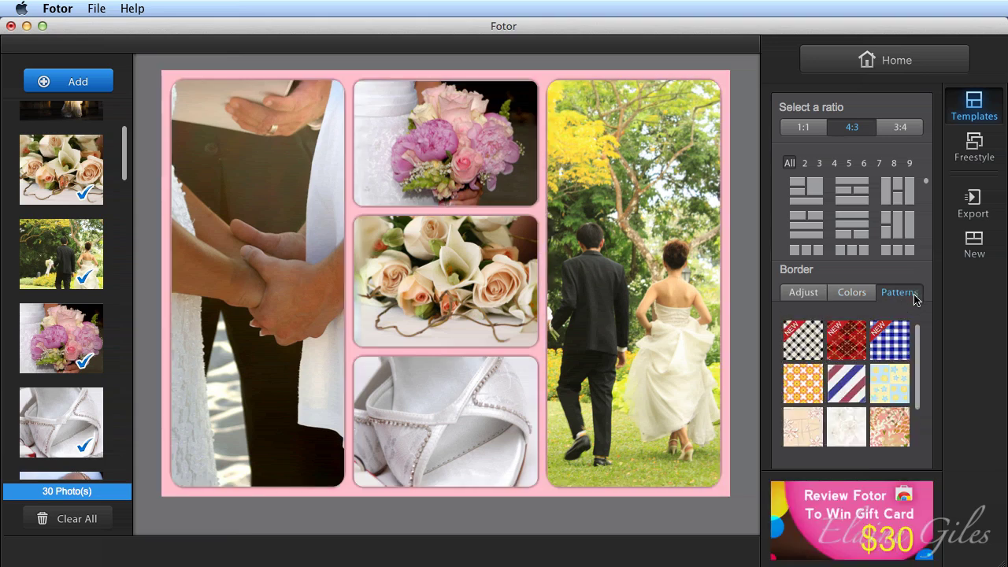
click(891, 350)
click(890, 386)
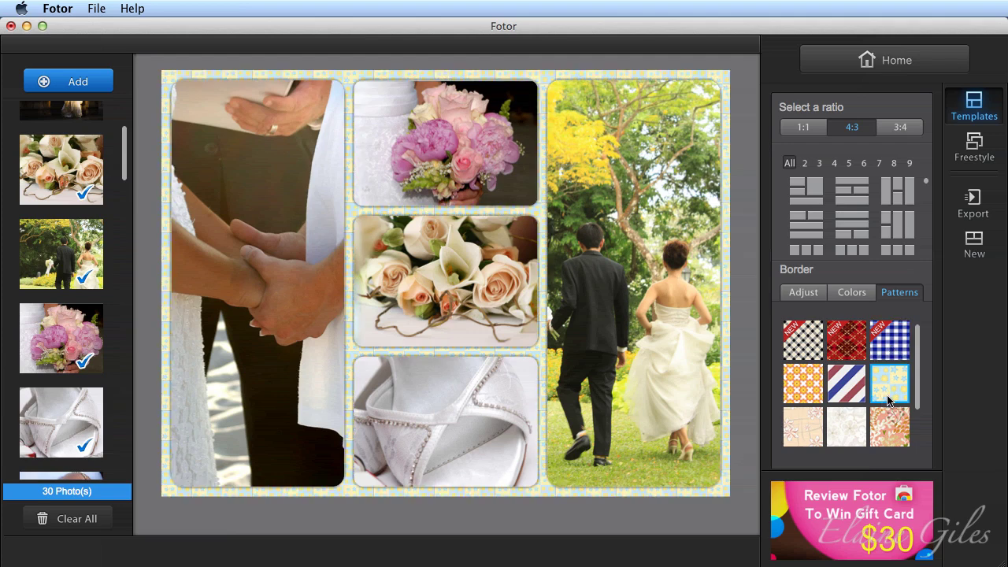
click(885, 433)
click(844, 433)
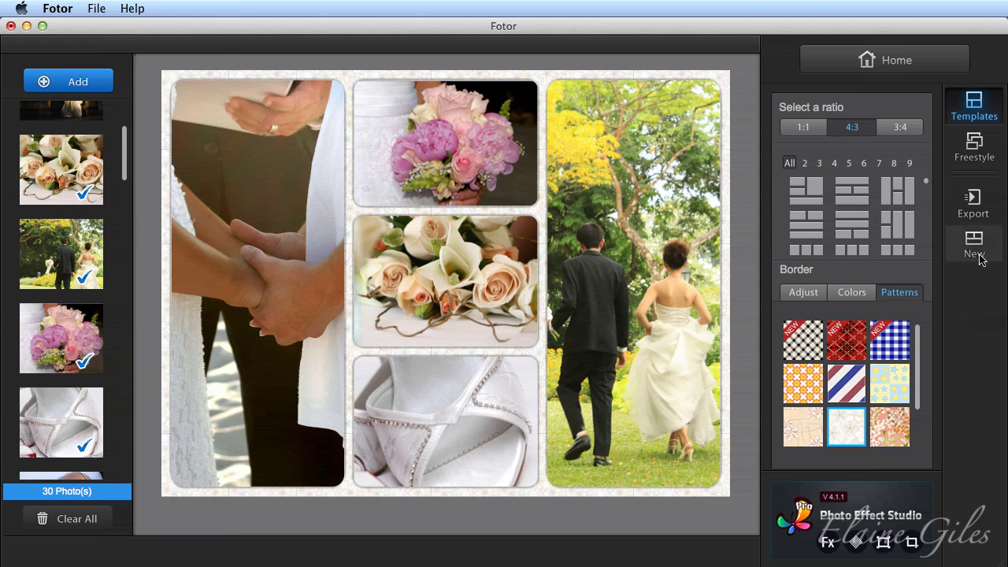
Set up Save to Computer as a 3600×2700 .png and open the save-location picker.
click(973, 202)
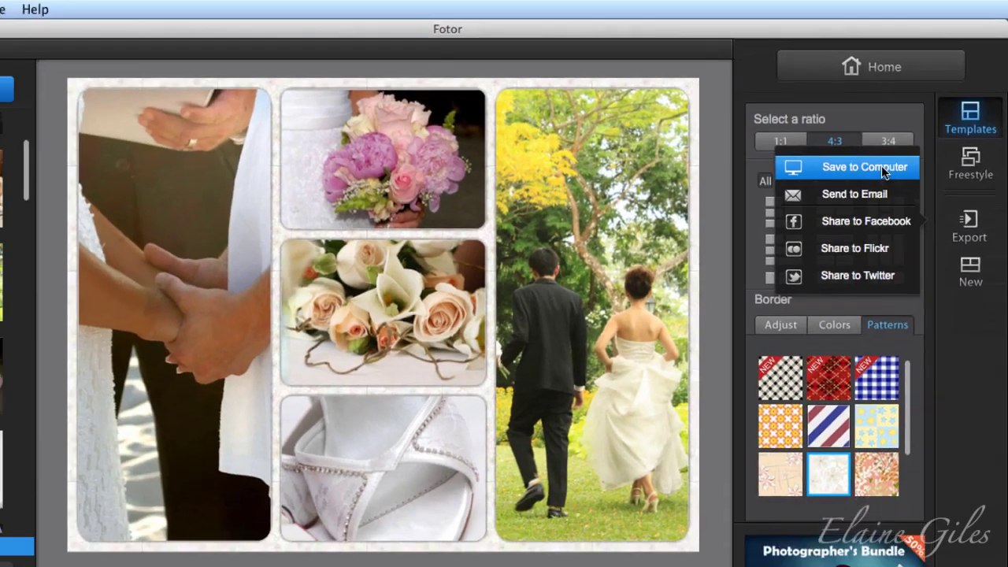
click(884, 172)
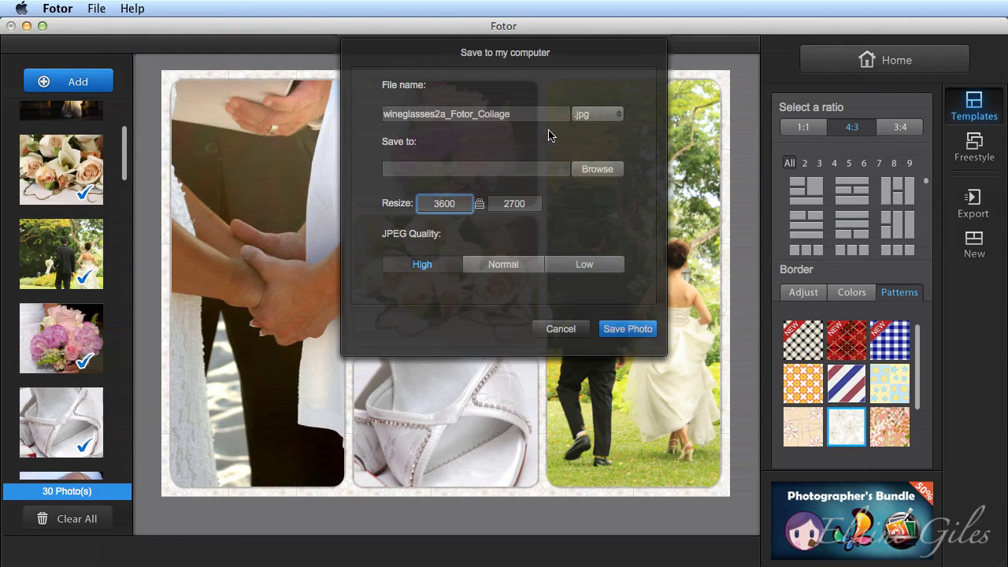
click(618, 117)
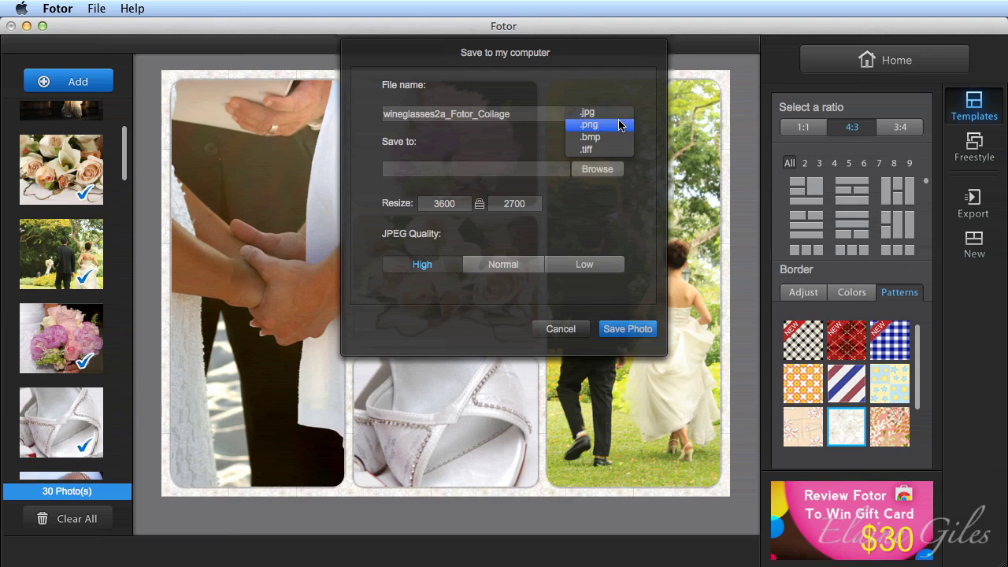
click(619, 125)
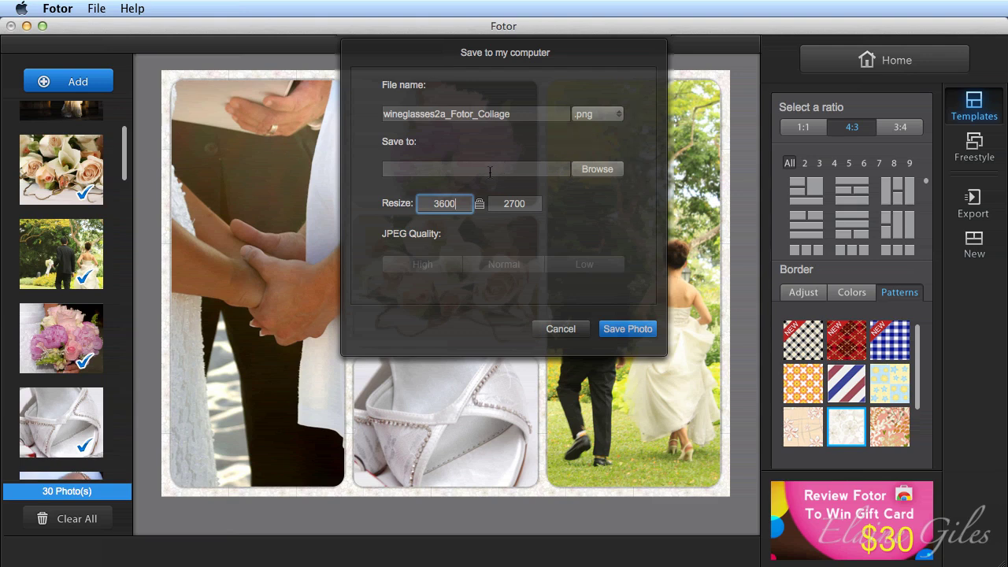
click(492, 168)
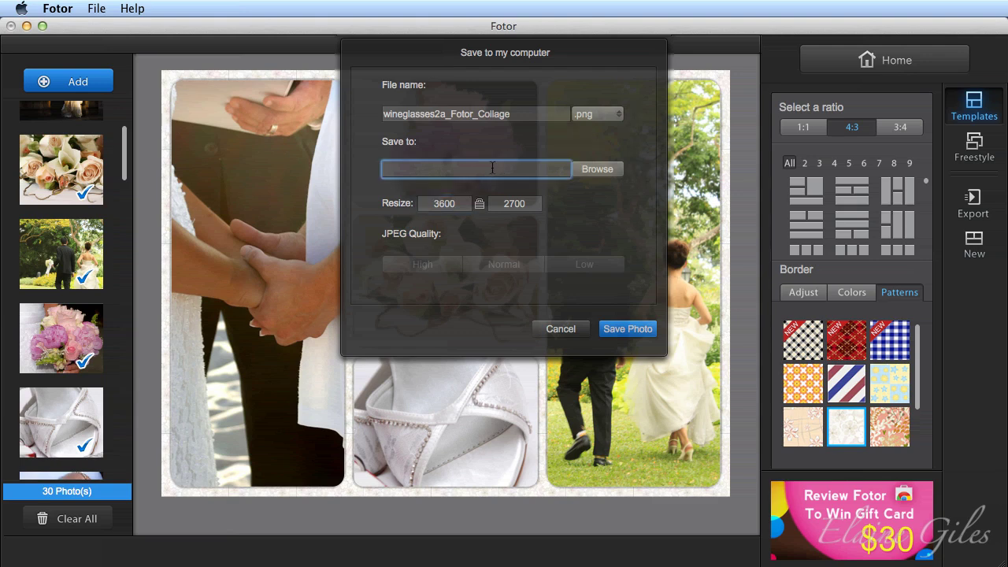
click(595, 168)
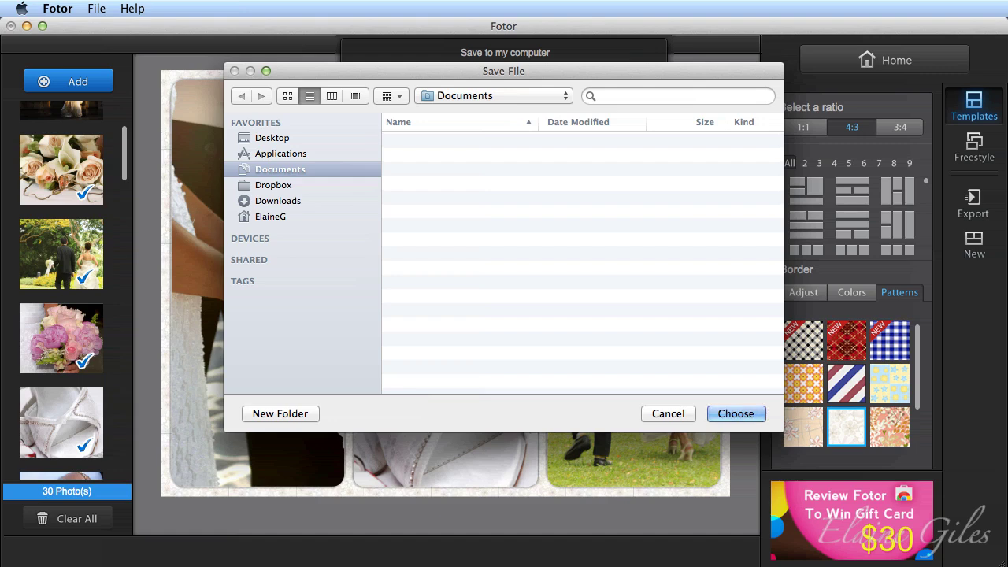
Choose the Desktop as the folder and save wineglasses2a_Fotor_Collage.png.
click(306, 139)
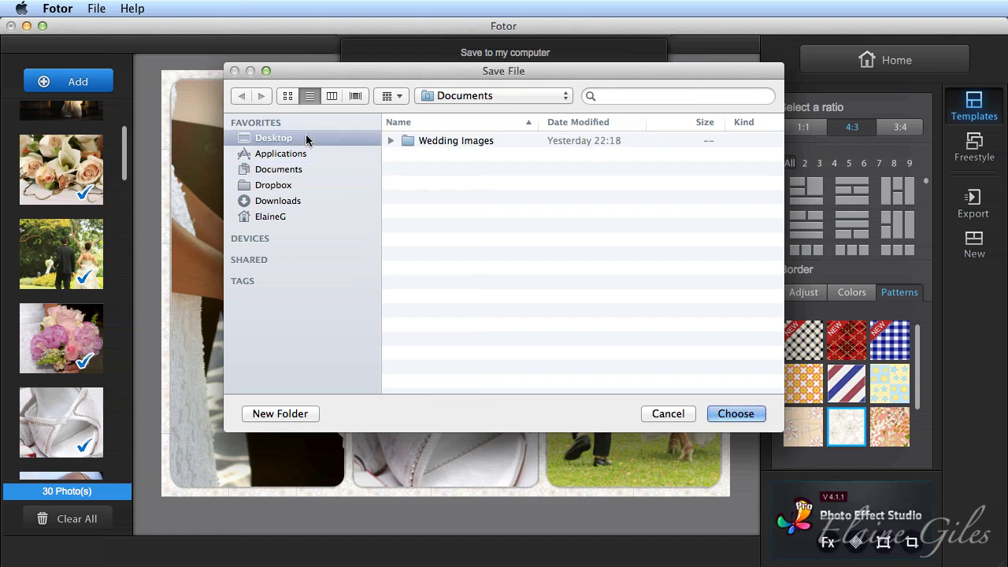
click(736, 414)
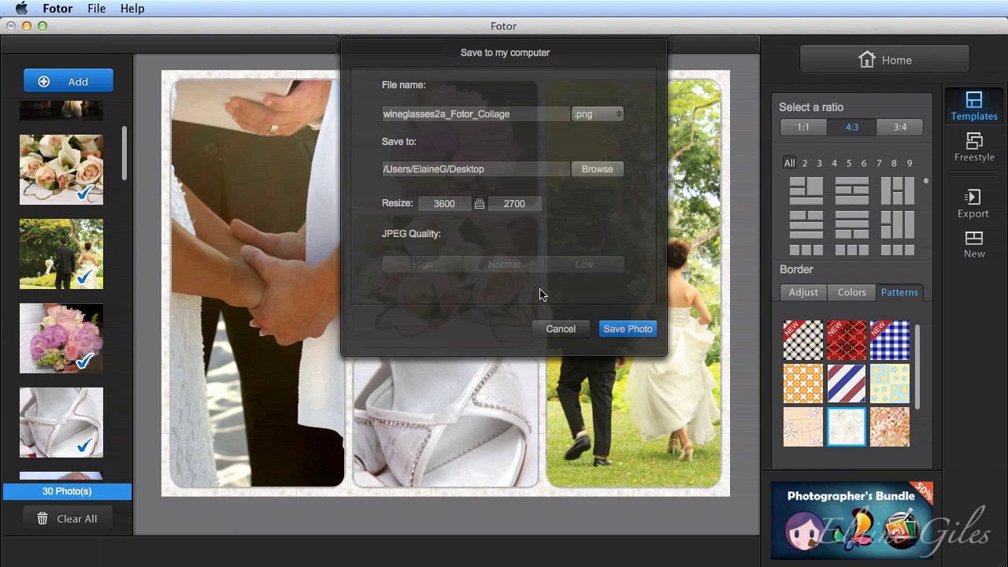
click(629, 328)
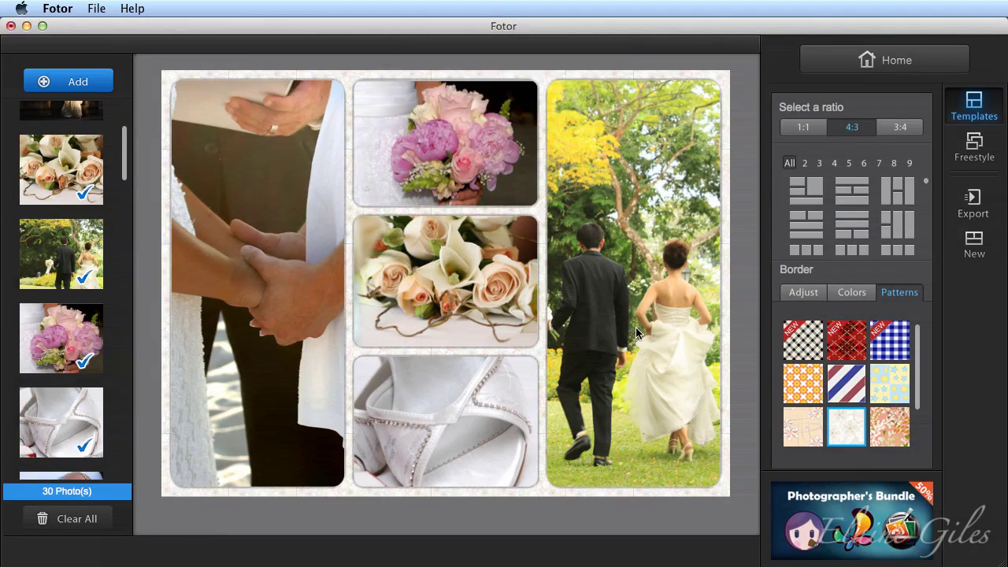
drag(920, 27, 803, 27)
click(955, 115)
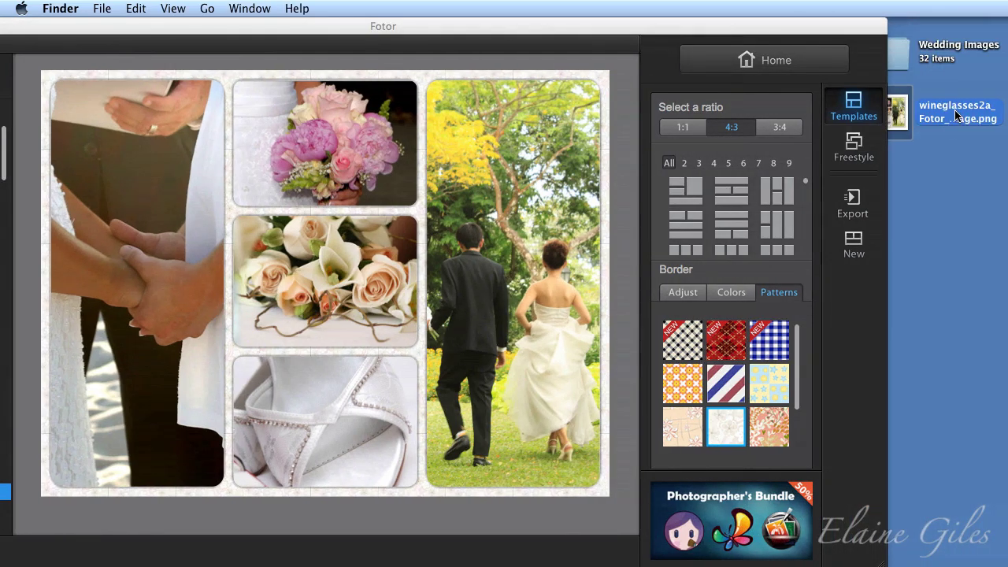
double_click(956, 115)
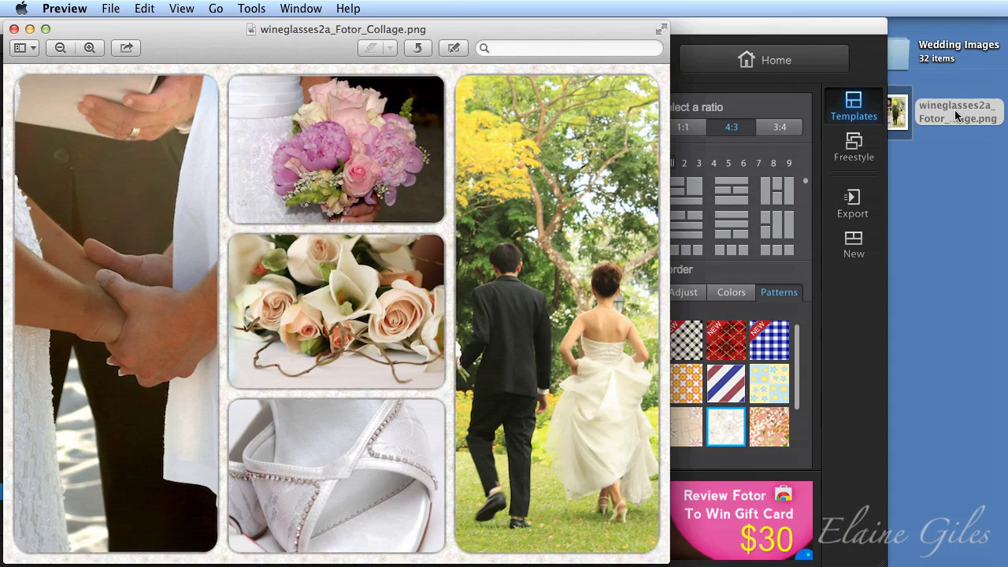
click(14, 29)
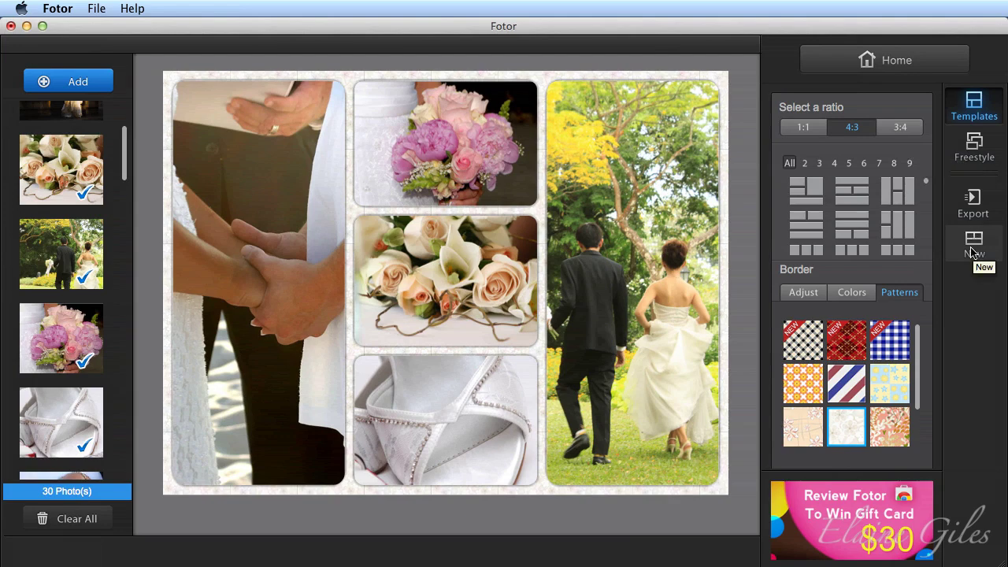
Switch to Freestyle, revisit Templates briefly, then return to the scattered white-framed layout on tan.
click(970, 153)
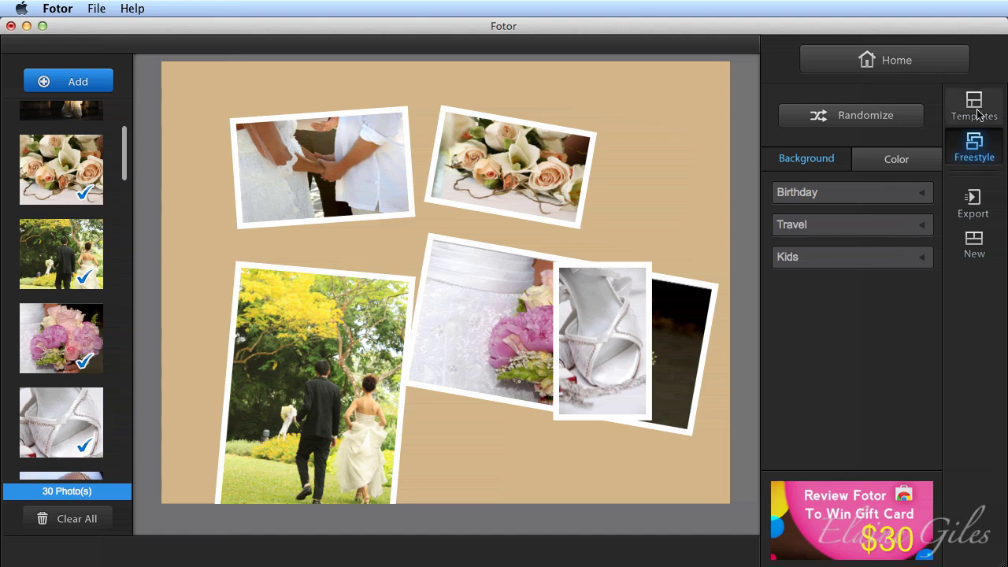
click(978, 113)
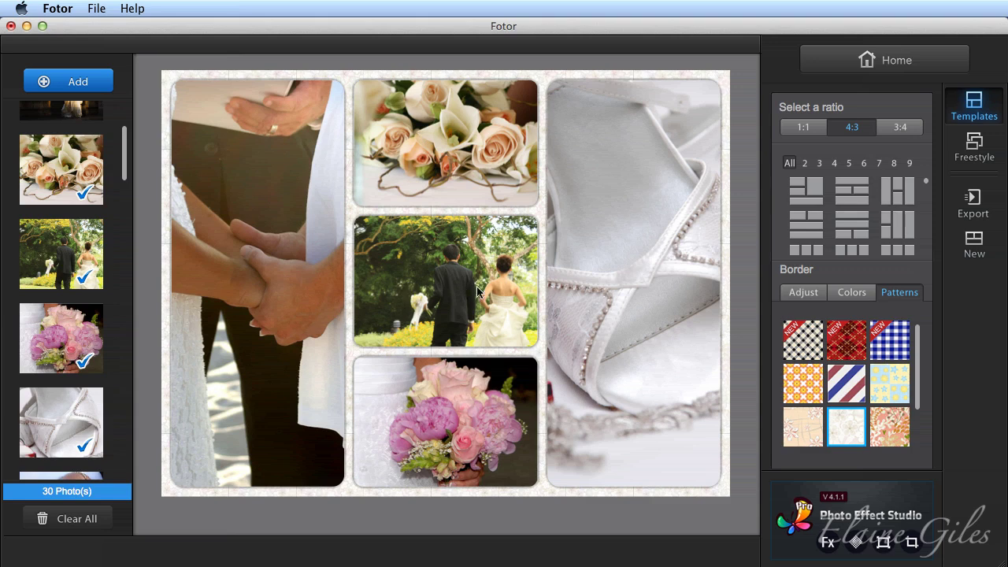
click(971, 151)
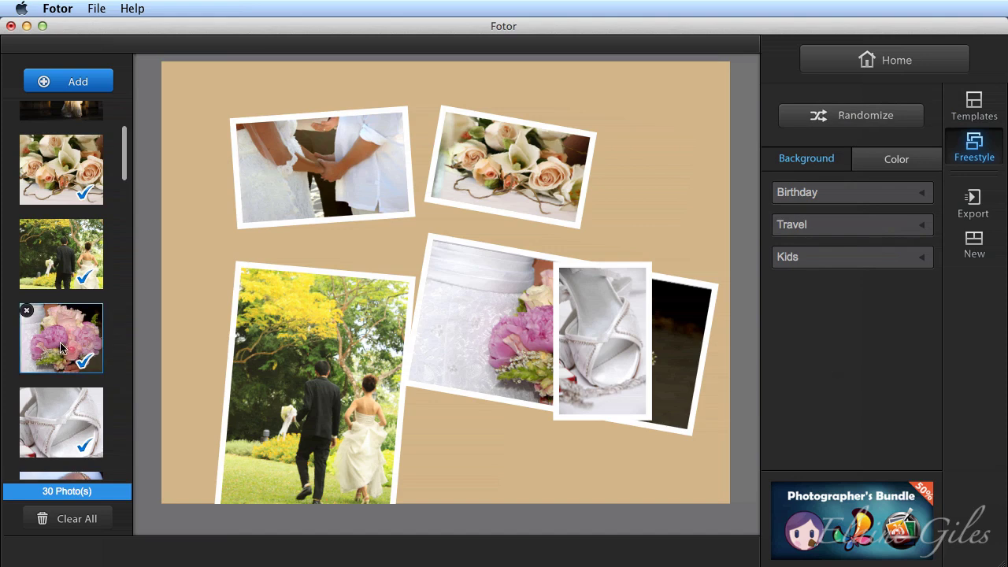
Add the fountain photo at the centre and the rings photo behind the couple-walking photo.
scroll(79, 346, up, 5)
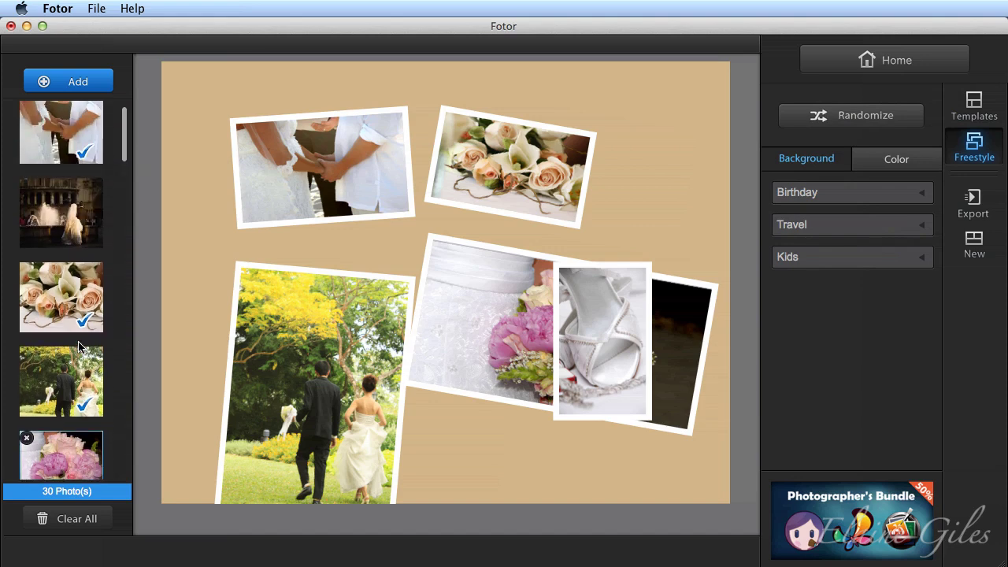
drag(65, 220, 660, 213)
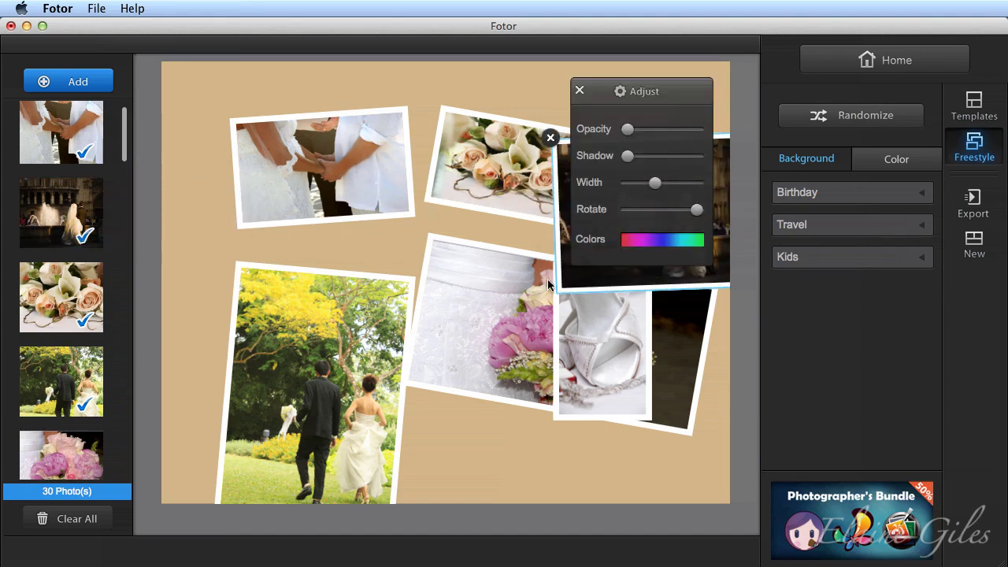
drag(566, 284, 452, 490)
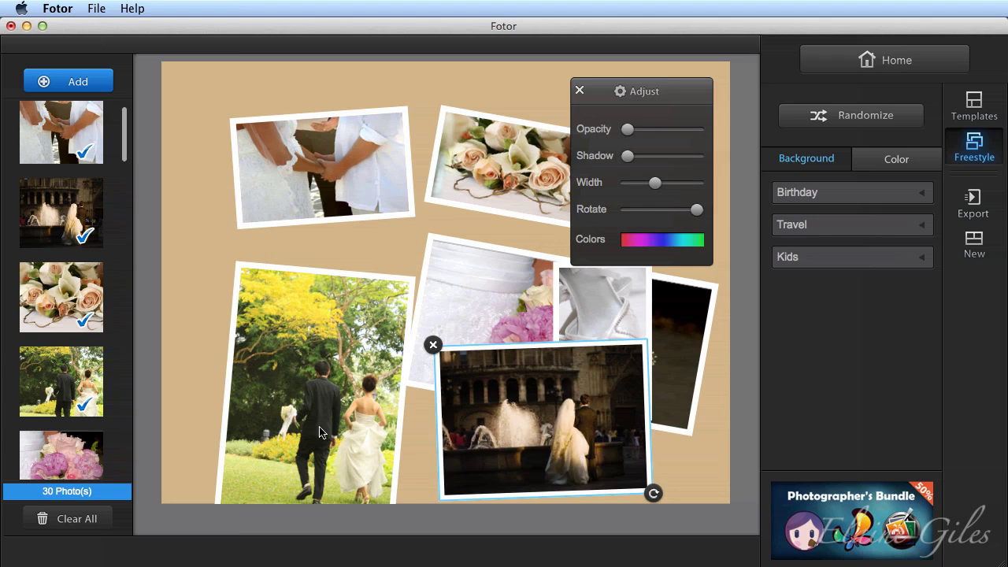
scroll(97, 382, down, 3)
scroll(67, 307, down, 4)
double_click(63, 261)
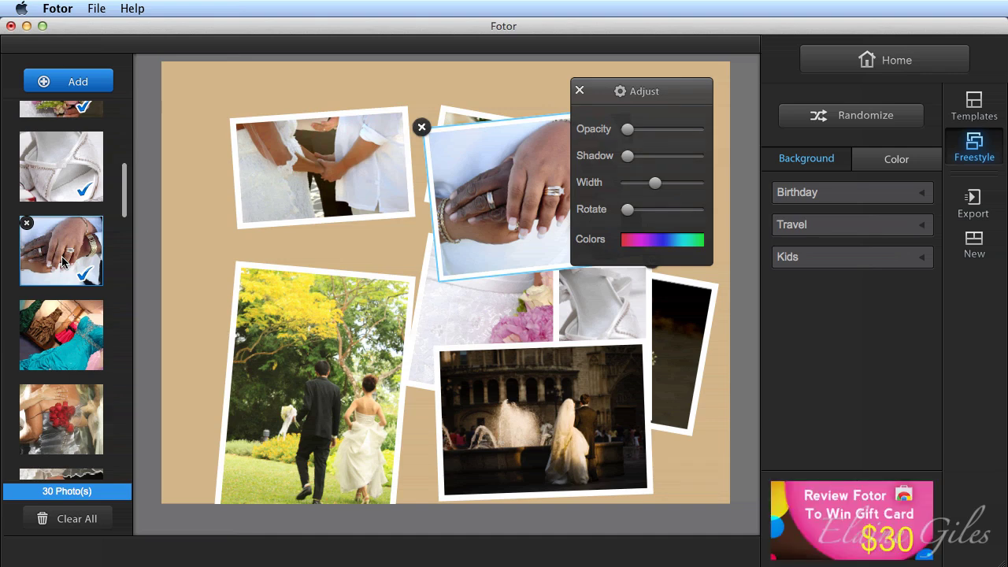
drag(548, 251, 306, 298)
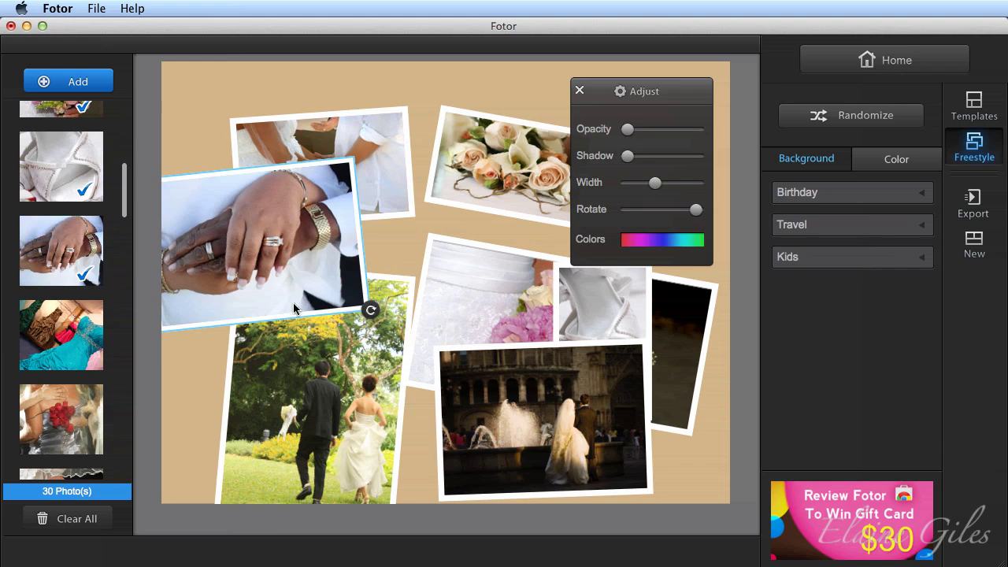
click(313, 388)
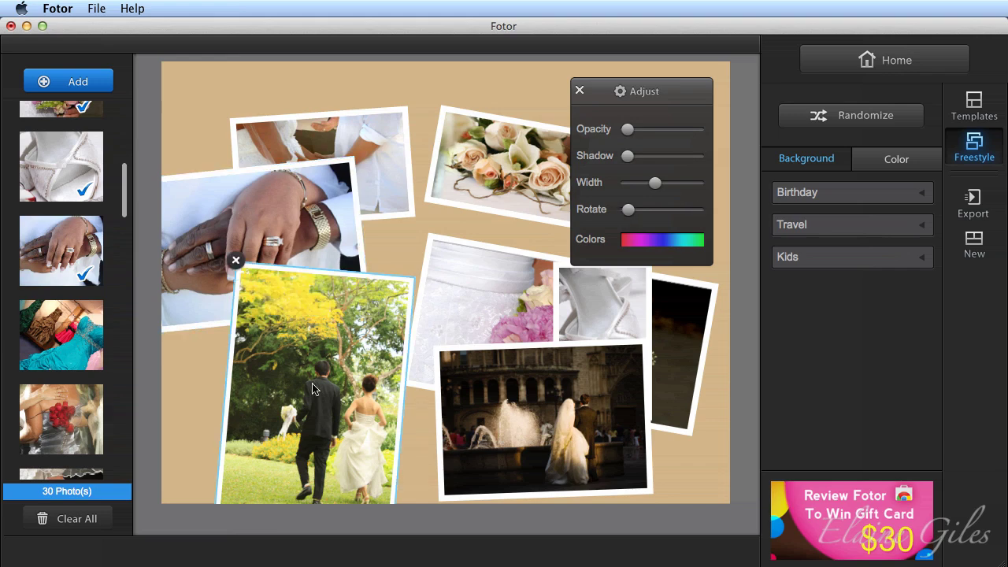
Adjust the fountain photo's opacity and shadow, set border width 32 and rotation 0.
click(501, 409)
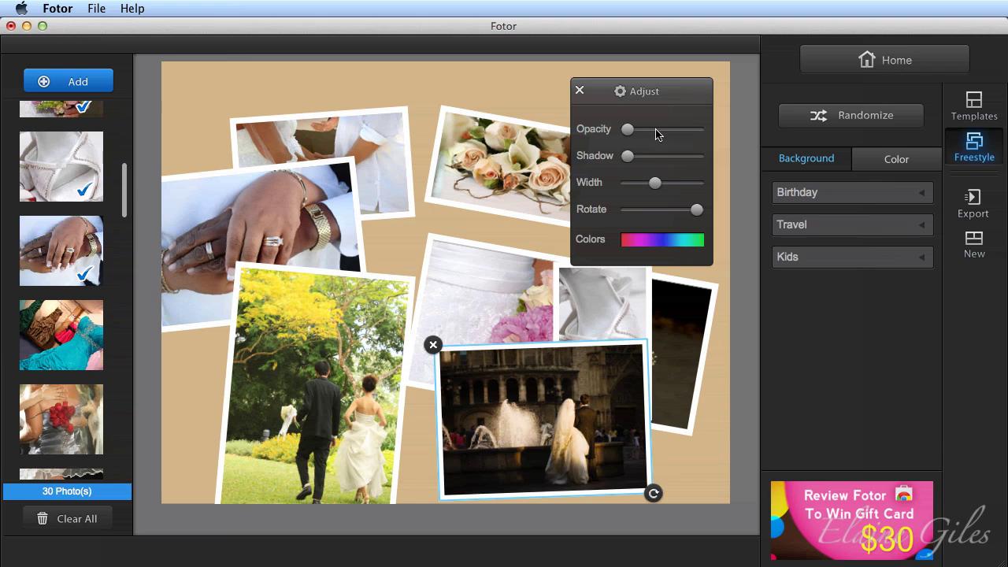
mouse_move(627, 129)
mouse_down()
mouse_move(700, 133)
mouse_move(618, 134)
mouse_up()
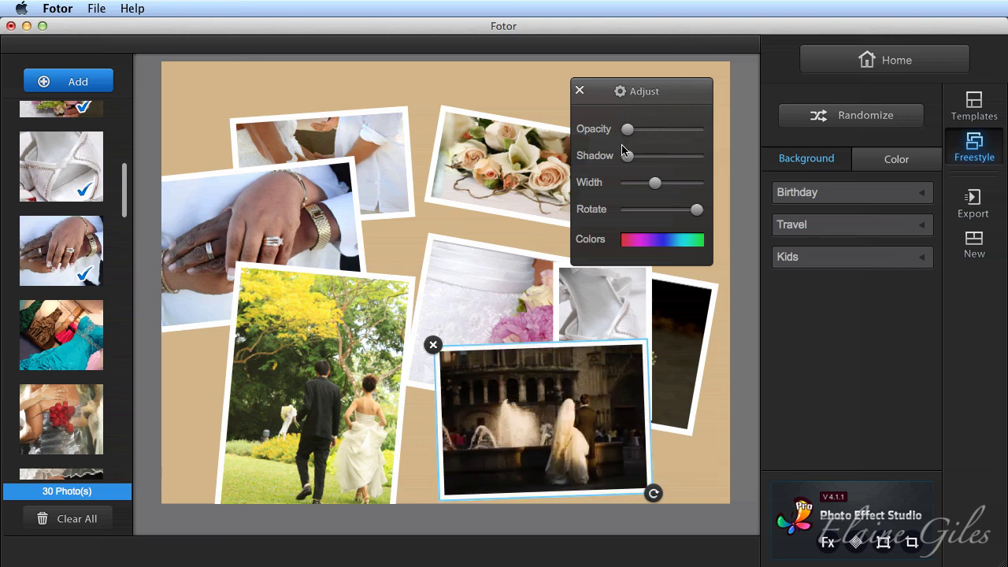
drag(630, 155, 696, 157)
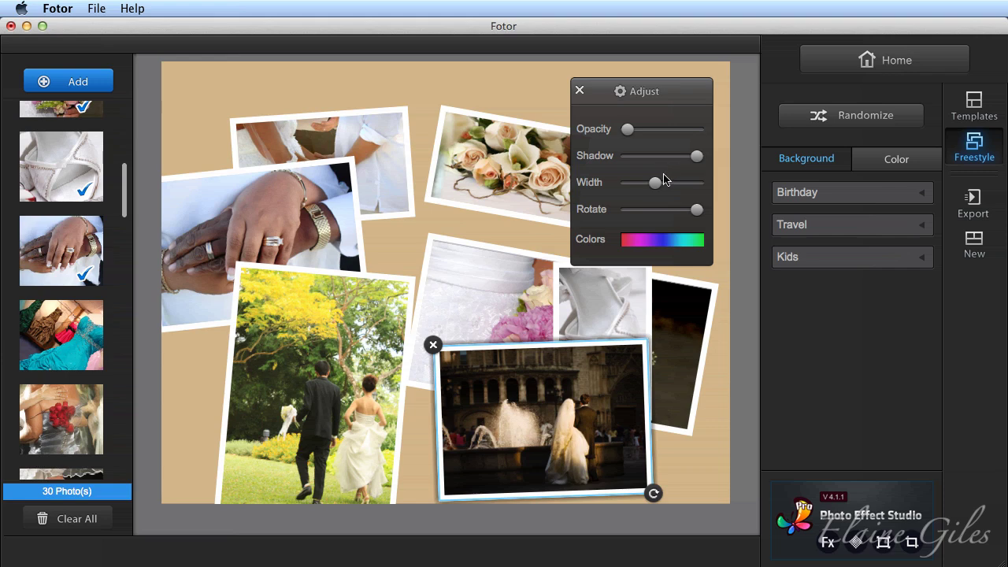
mouse_move(655, 184)
mouse_down()
mouse_move(711, 187)
mouse_move(621, 187)
mouse_move(648, 184)
mouse_up()
drag(696, 212, 620, 217)
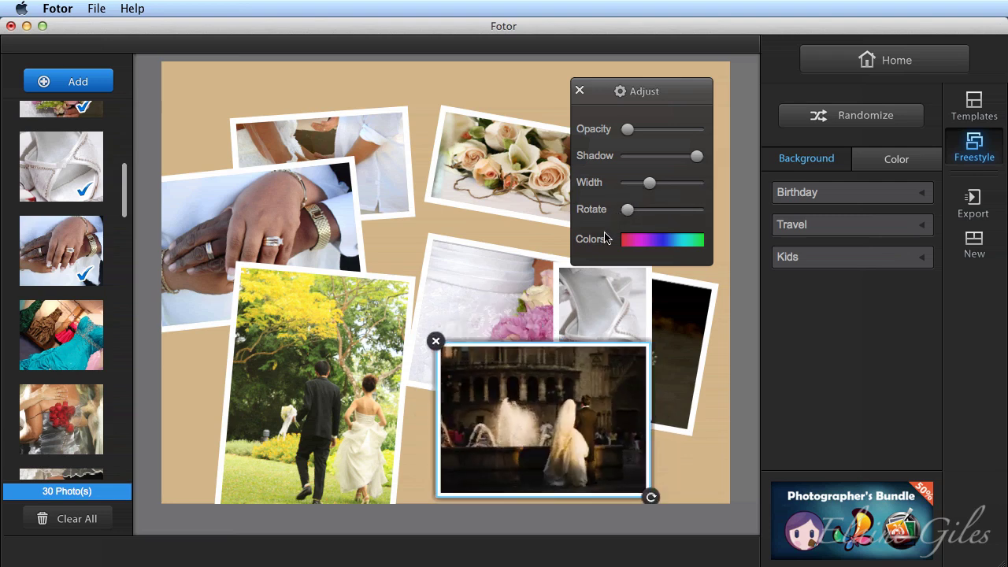
Give the fountain photo a dark green frame, then recolour the garden photo orange and delete it.
click(647, 232)
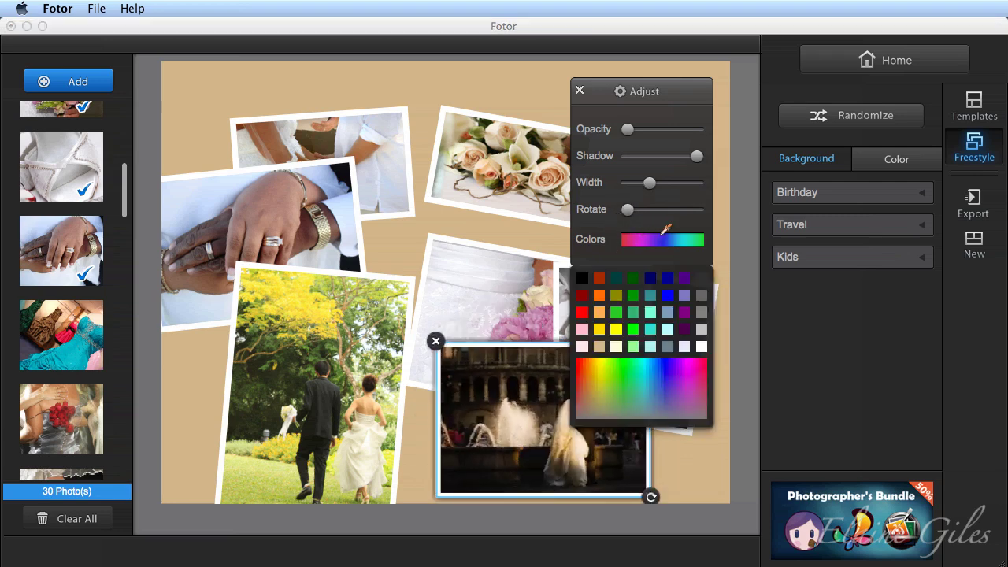
click(631, 279)
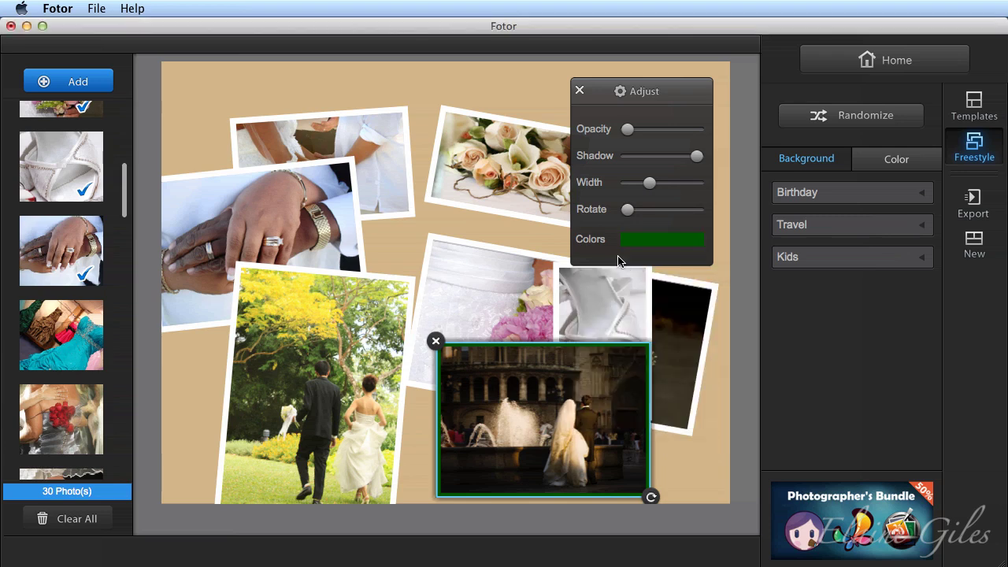
click(308, 297)
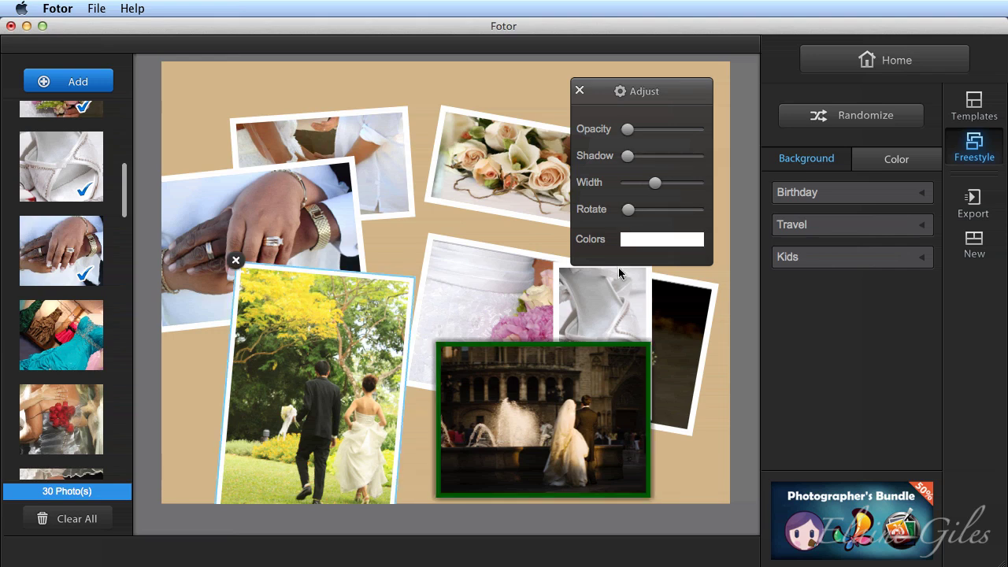
click(678, 238)
click(599, 294)
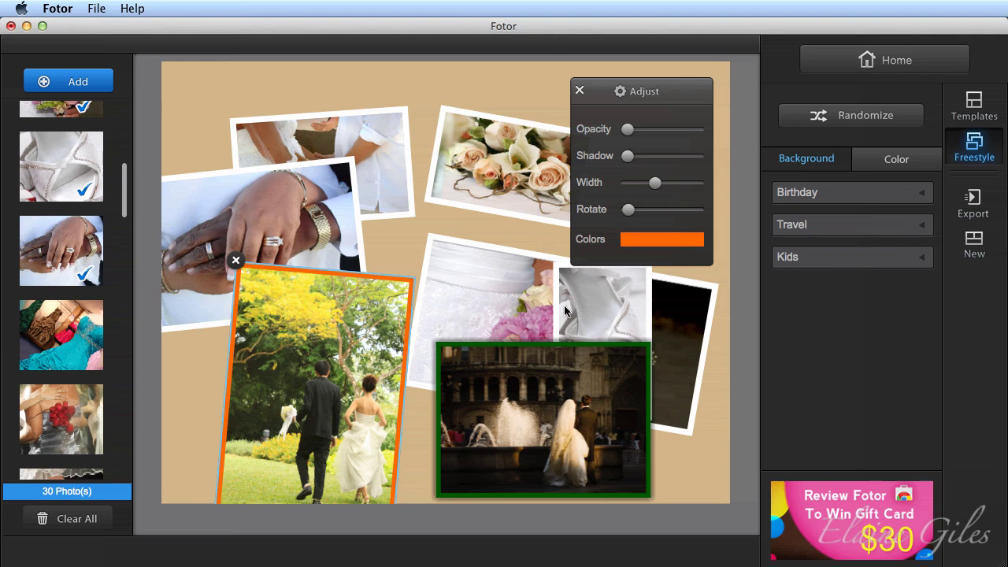
drag(315, 322, 414, 229)
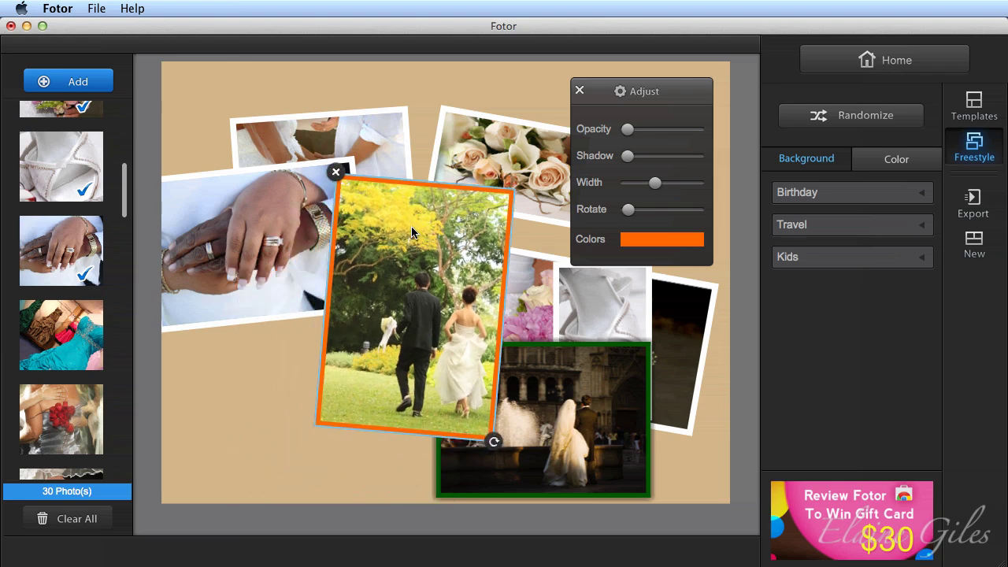
click(335, 173)
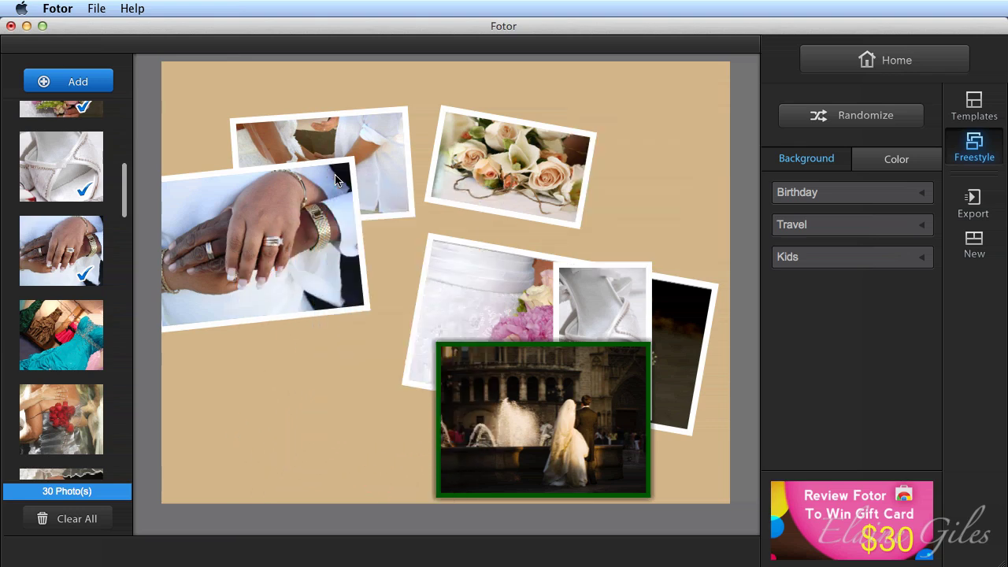
Tilt and resize the green-framed fountain photo at lower left, then reposition the bouquet and shoe photos.
drag(491, 395, 346, 356)
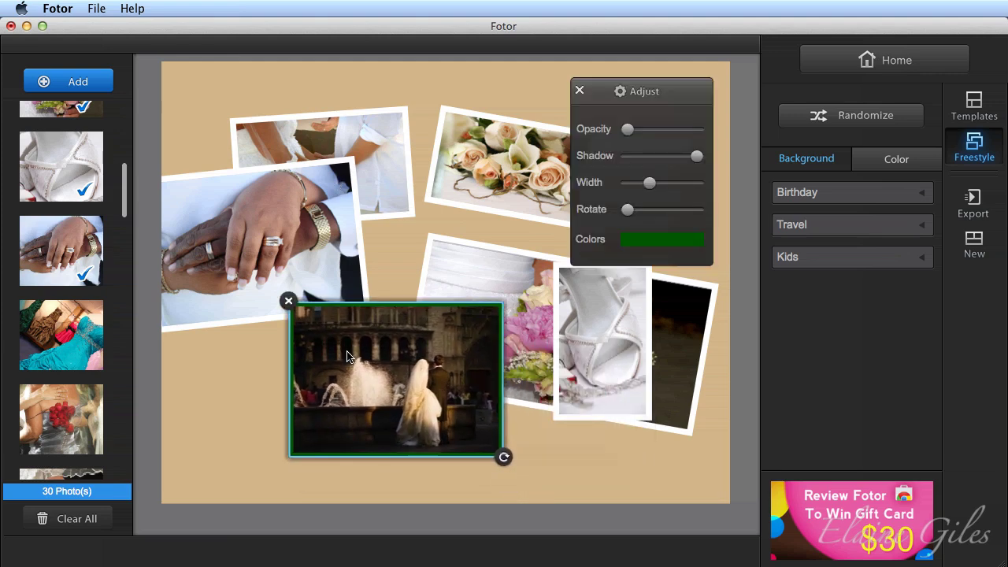
drag(628, 210, 627, 214)
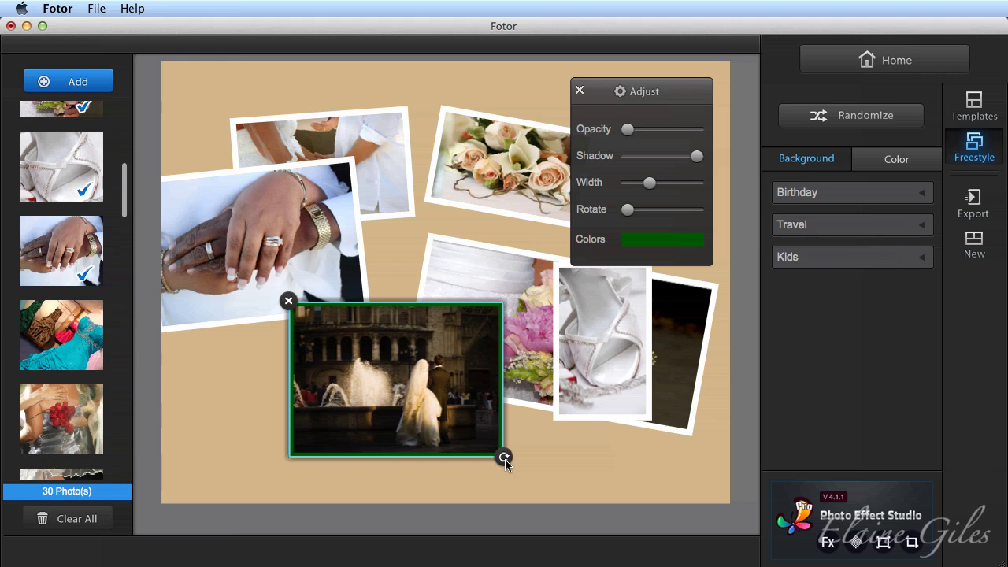
drag(504, 458, 650, 496)
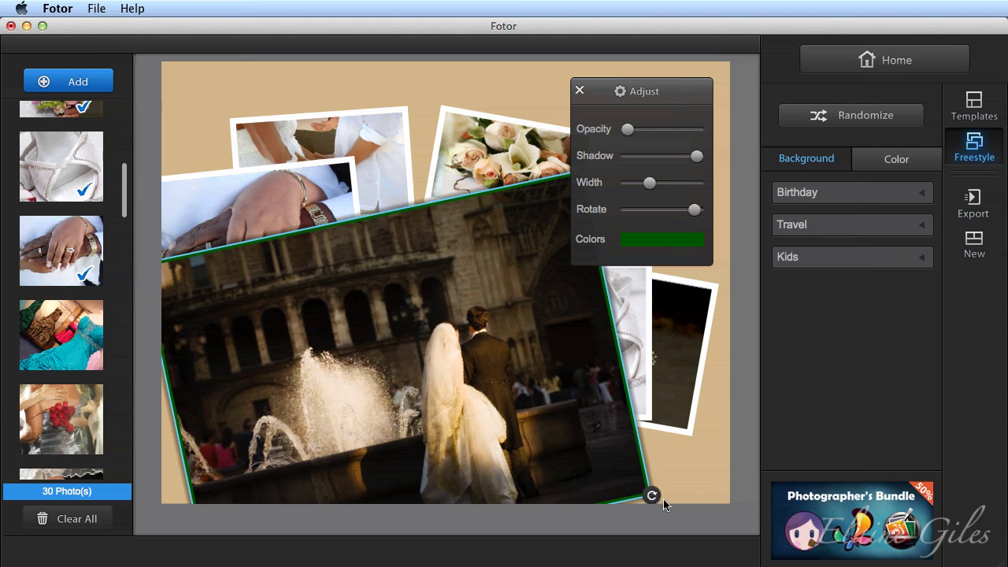
drag(653, 496, 516, 439)
drag(427, 402, 322, 436)
drag(465, 341, 398, 374)
drag(622, 298, 683, 317)
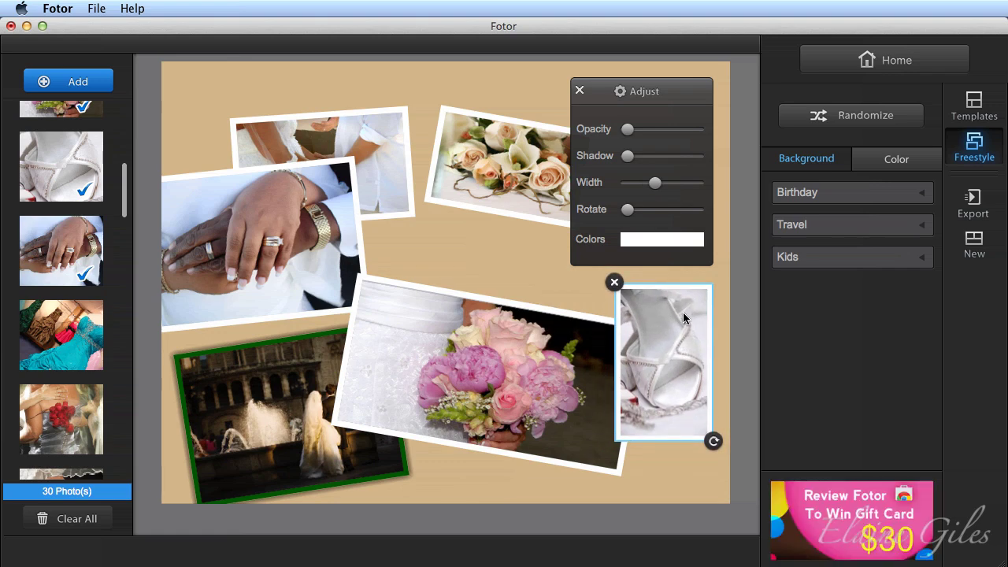
Randomize the freestyle layout six times until the fountain photo sits larger at lower centre.
click(725, 305)
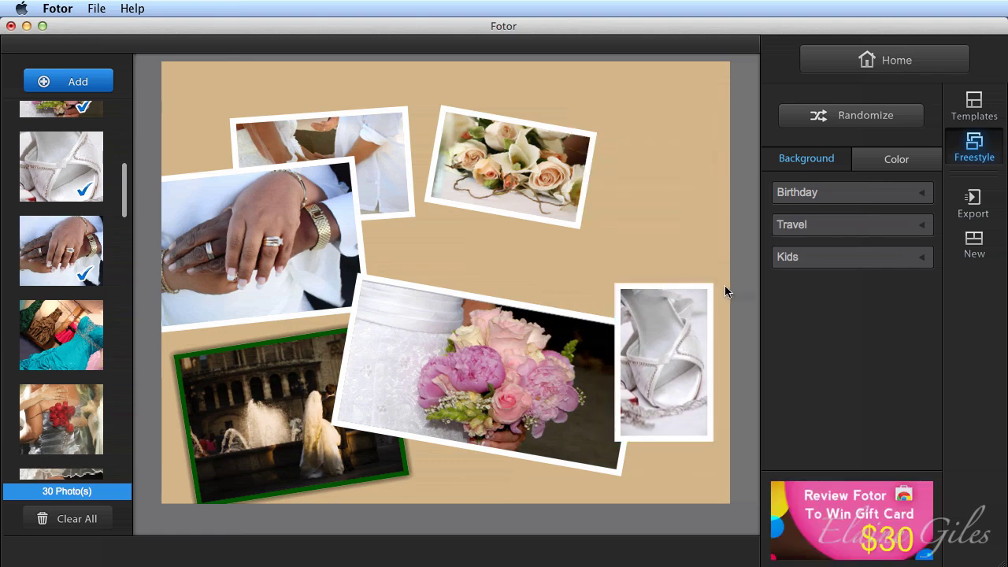
click(844, 124)
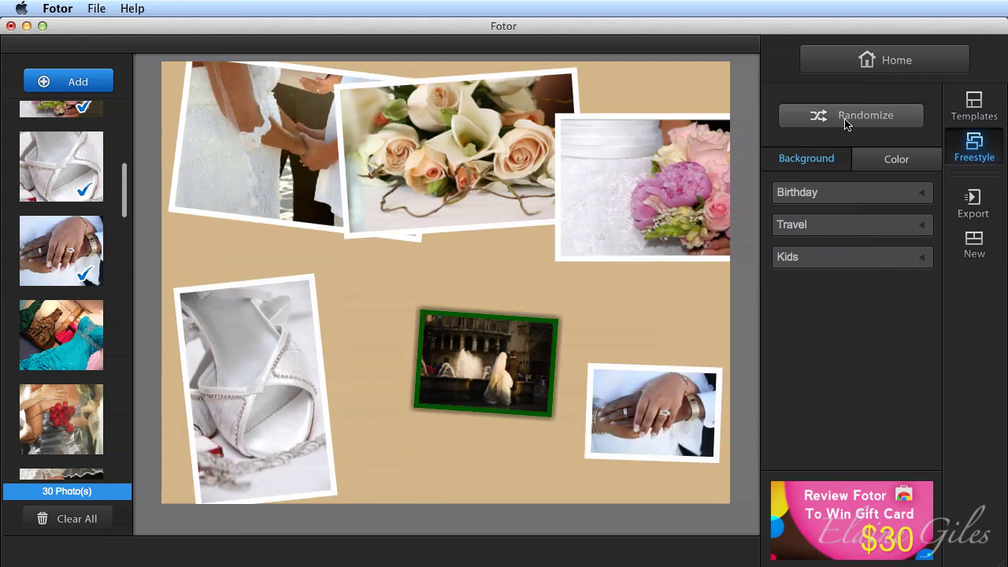
click(844, 123)
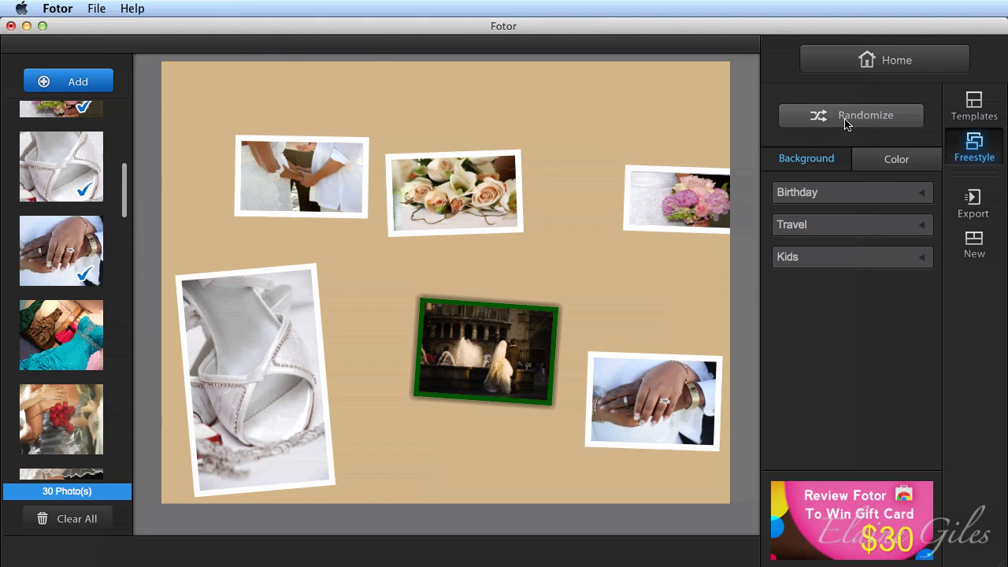
click(844, 124)
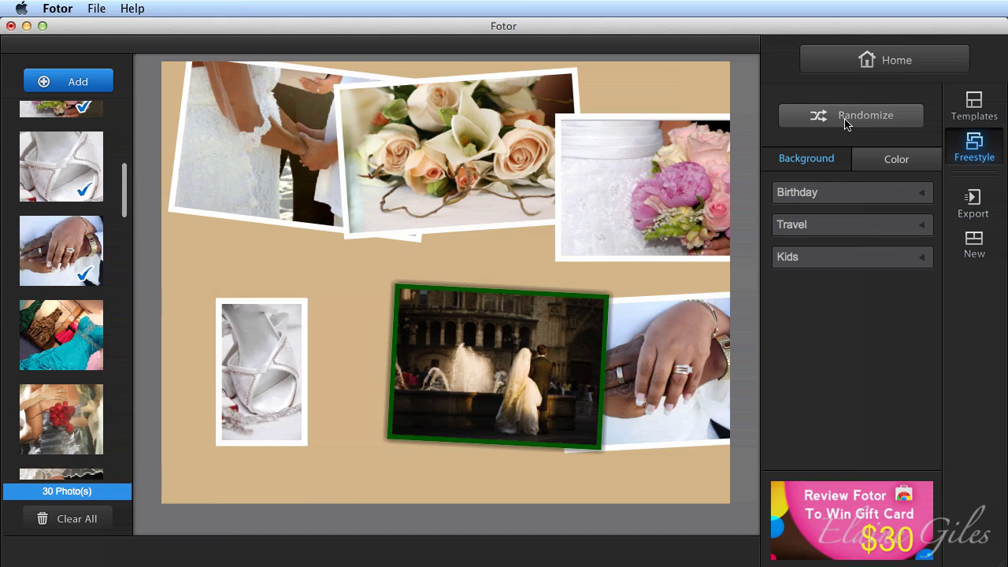
click(845, 123)
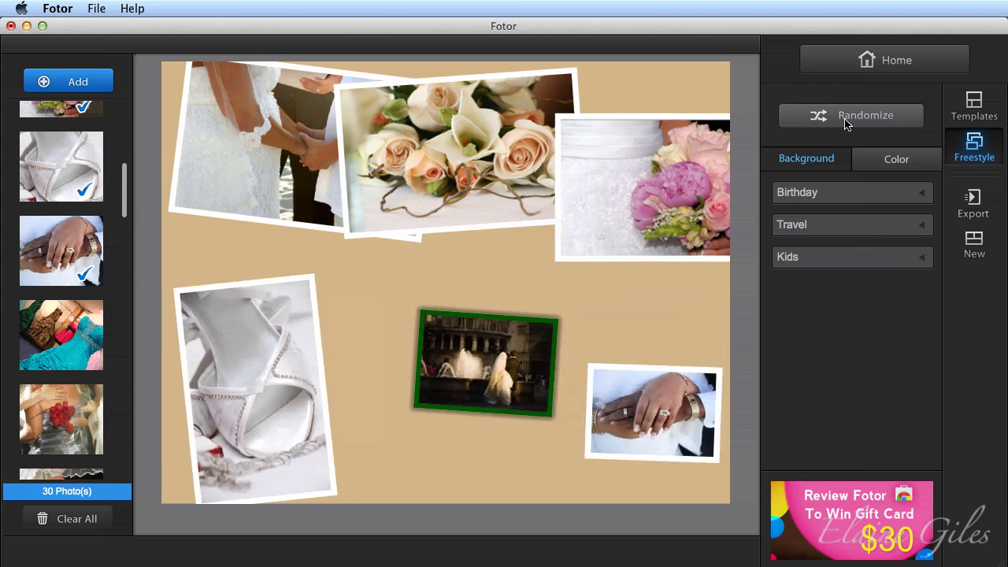
click(844, 124)
click(844, 123)
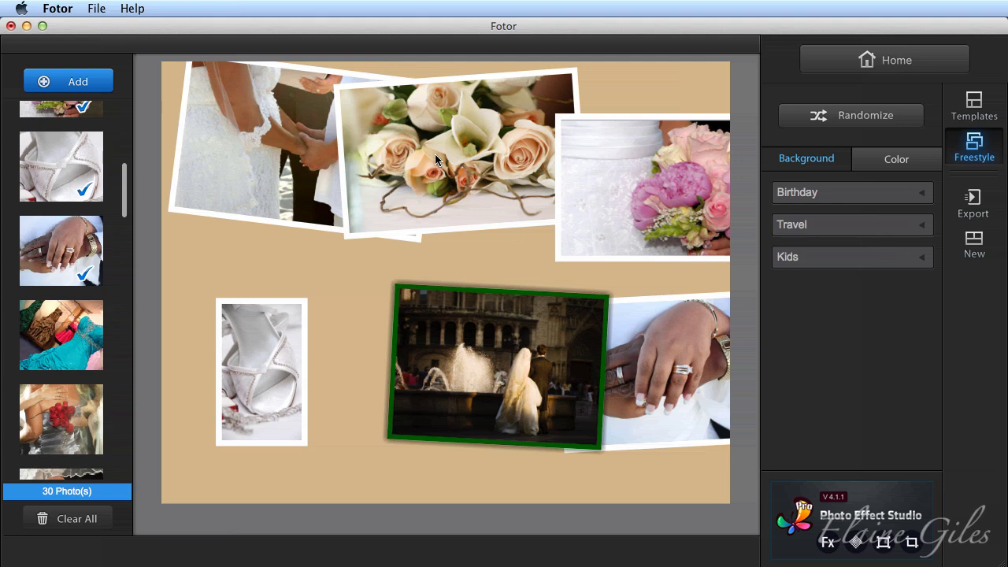
Move the roses photo down-left and restack so the couple and fountain photos overlap it.
drag(435, 153, 346, 225)
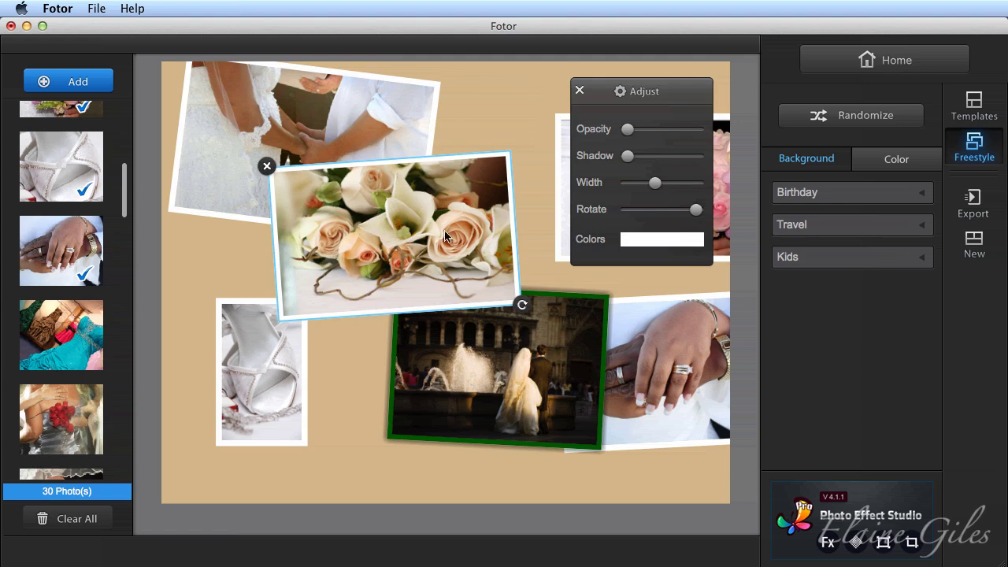
click(445, 361)
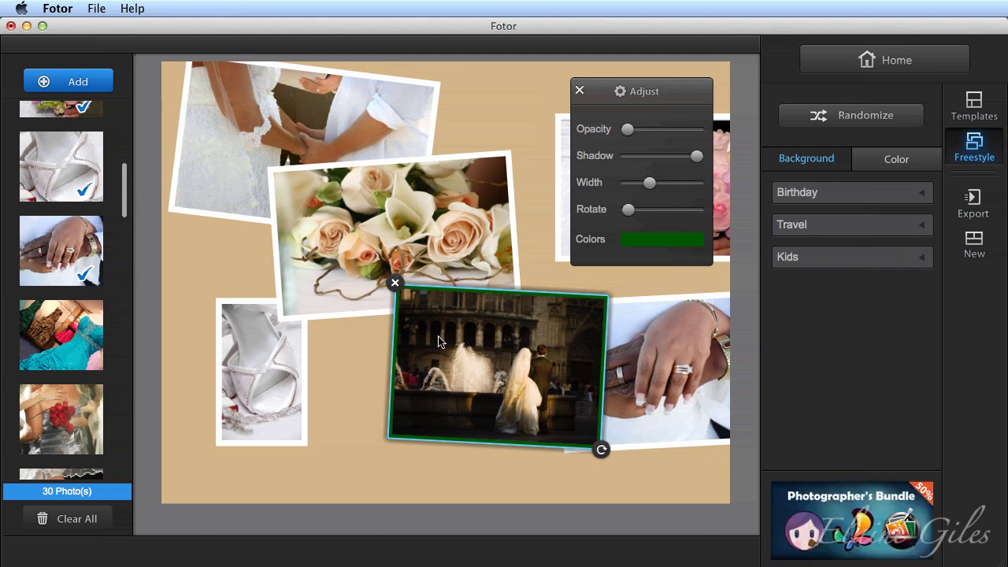
click(338, 233)
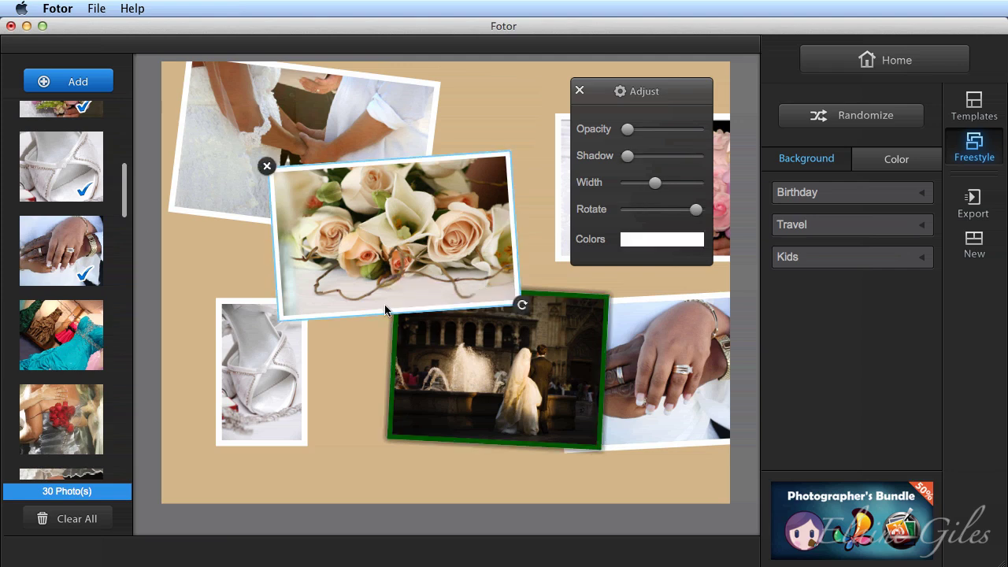
click(425, 360)
click(345, 130)
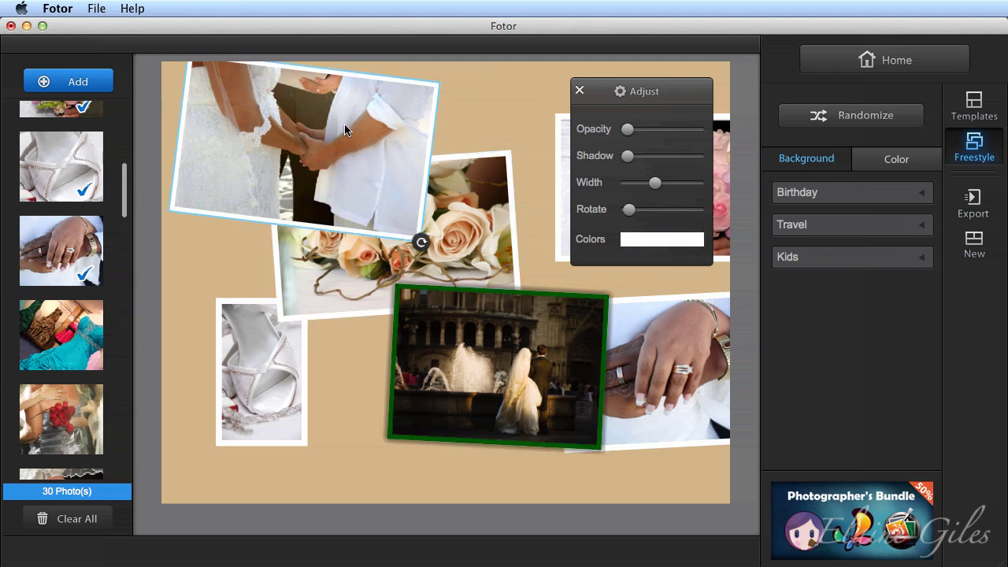
click(499, 109)
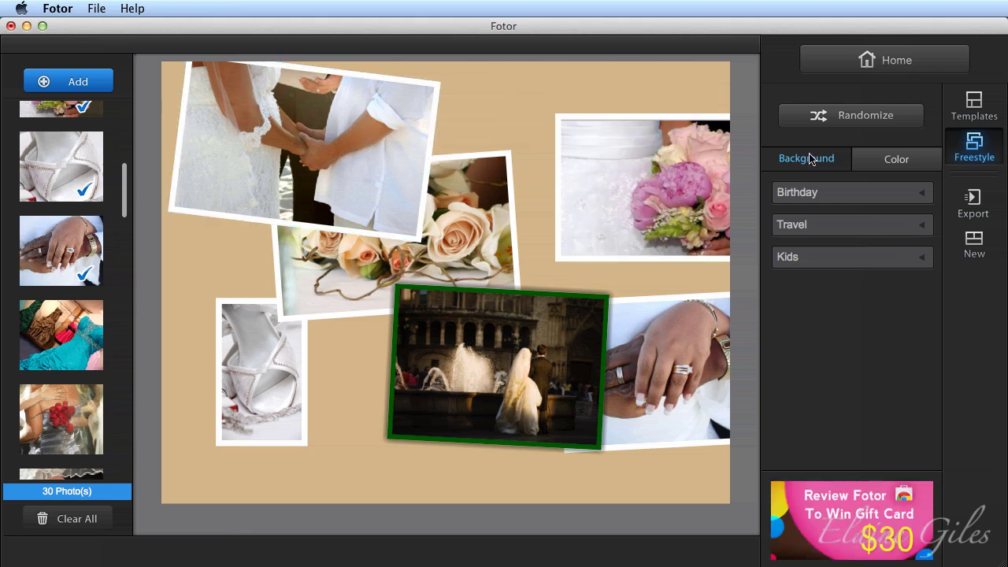
Try pale pink and then olive solid-colour backgrounds for the collage.
click(895, 160)
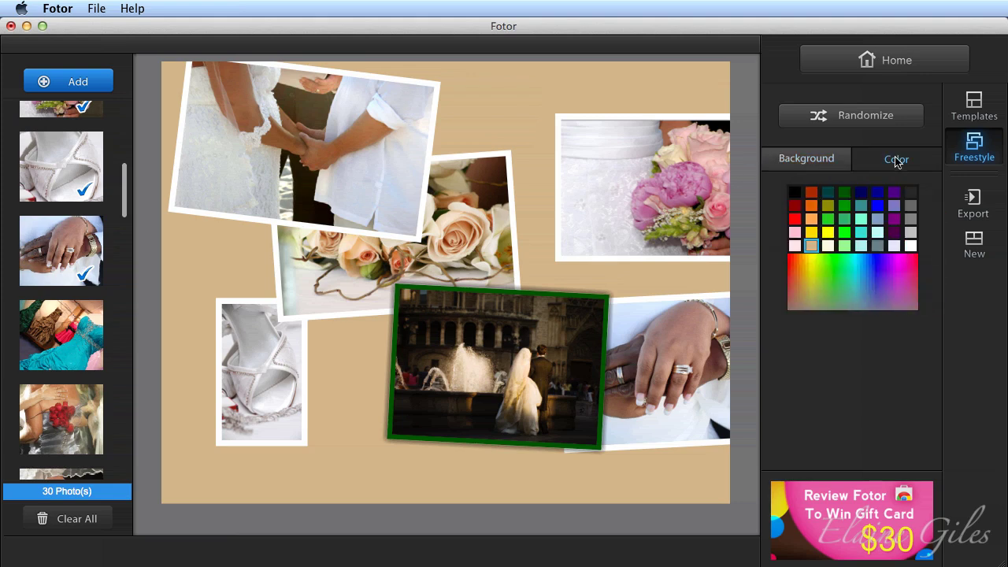
click(795, 233)
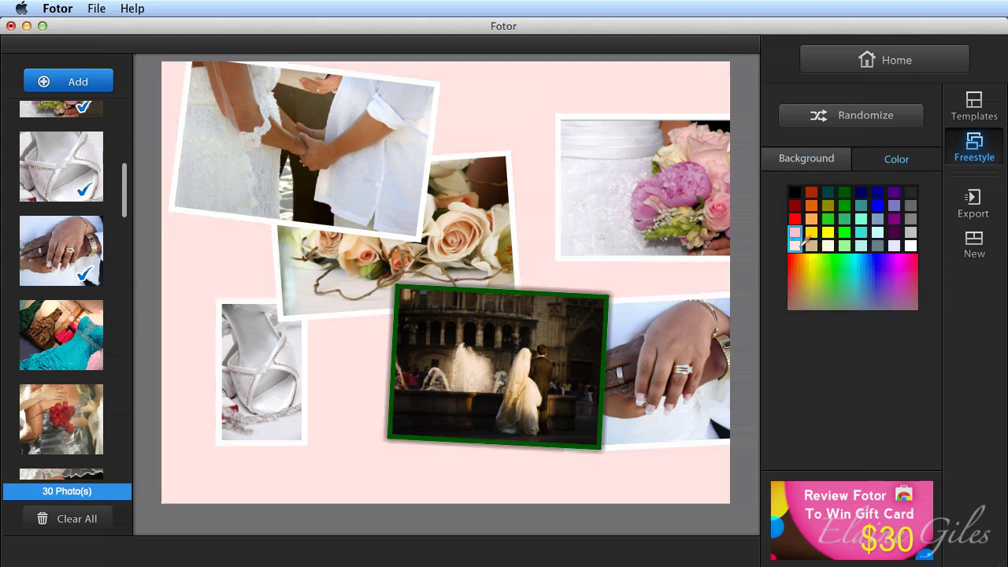
click(815, 301)
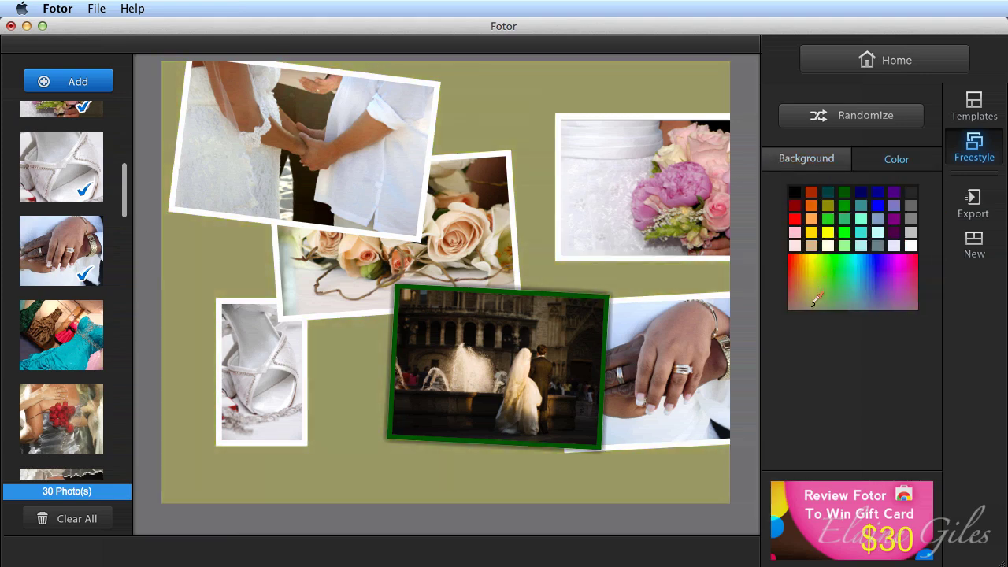
Apply the first pastel swirl Kids background and nudge the fountain photo down-left.
click(785, 159)
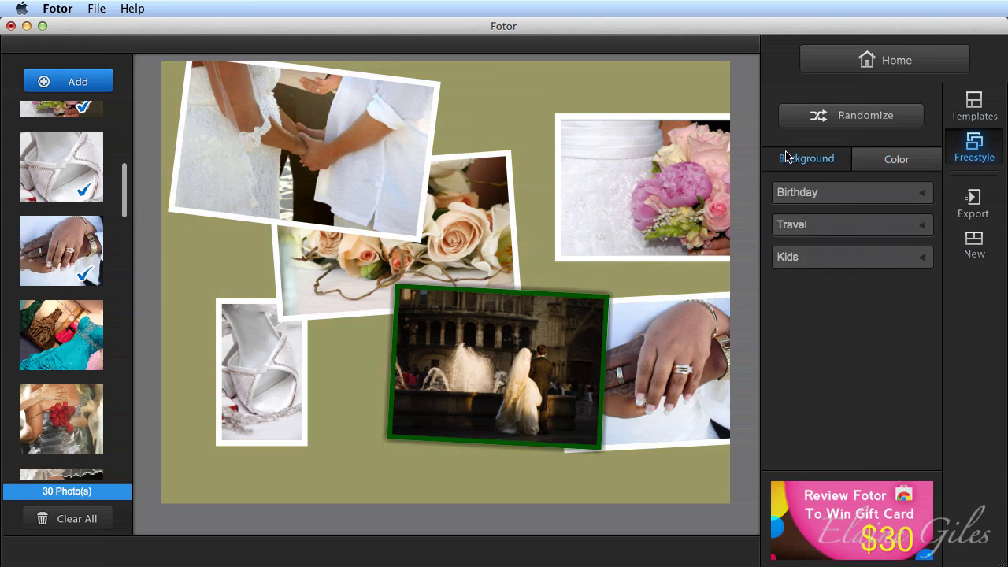
click(876, 194)
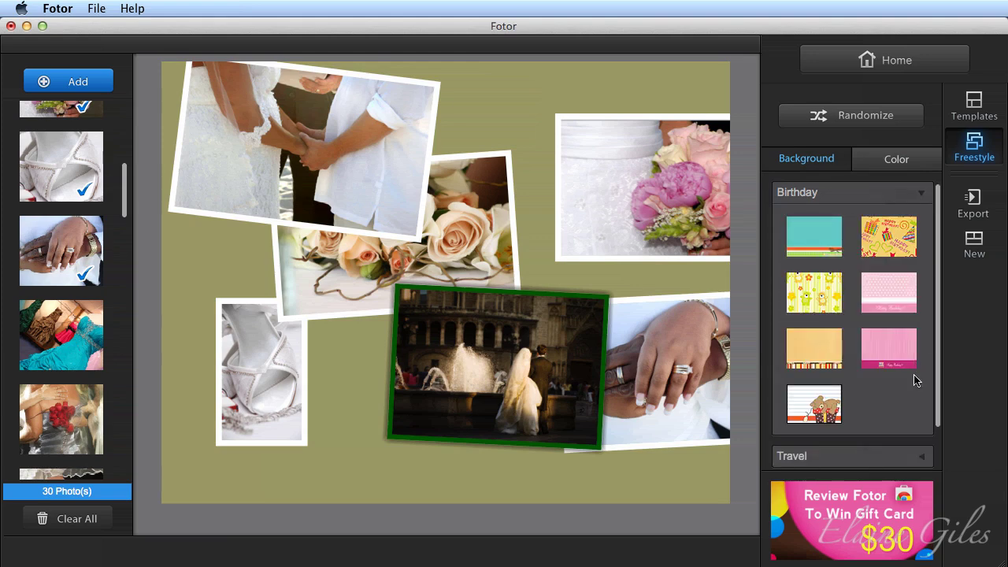
click(924, 199)
click(909, 229)
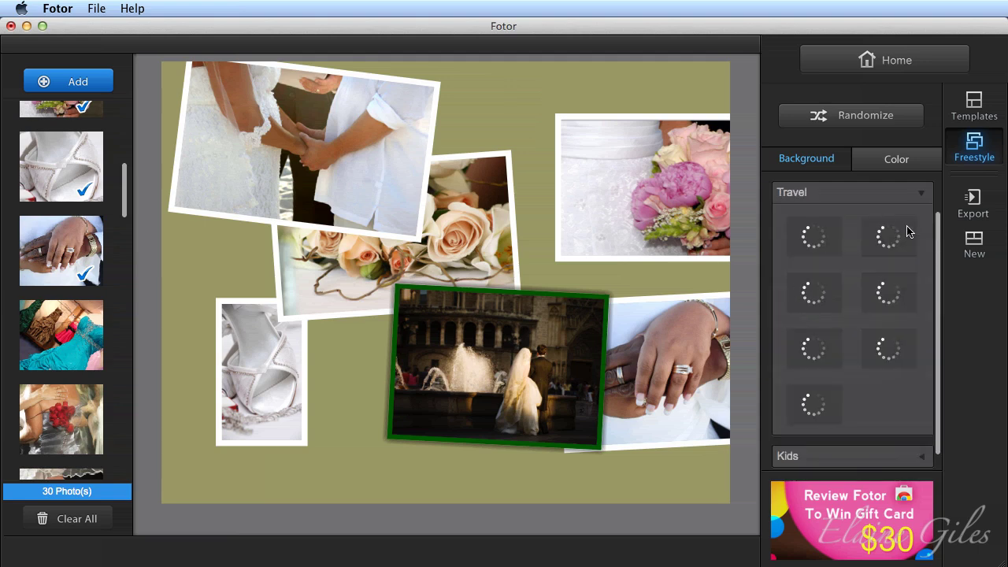
click(916, 457)
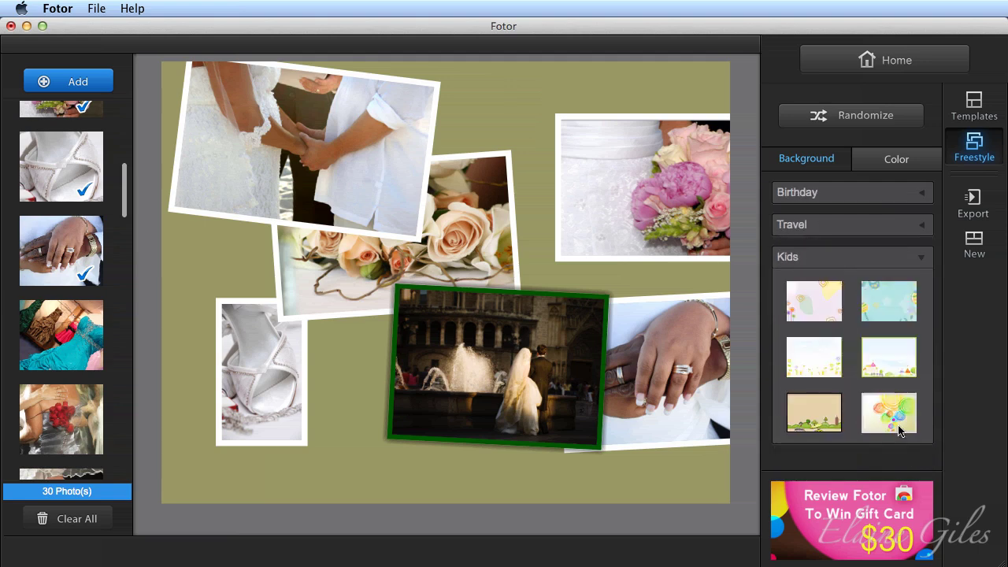
click(825, 315)
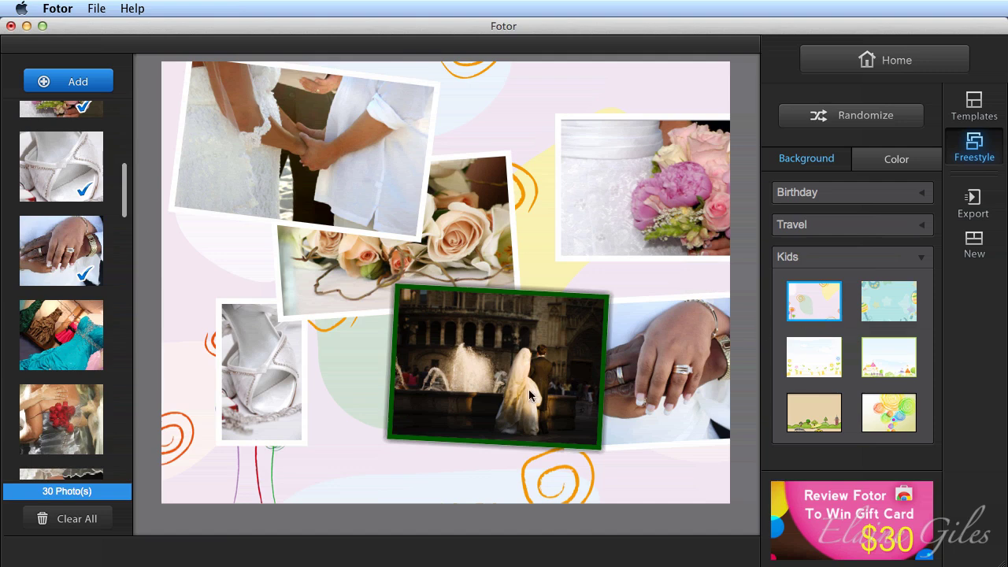
drag(529, 394, 508, 365)
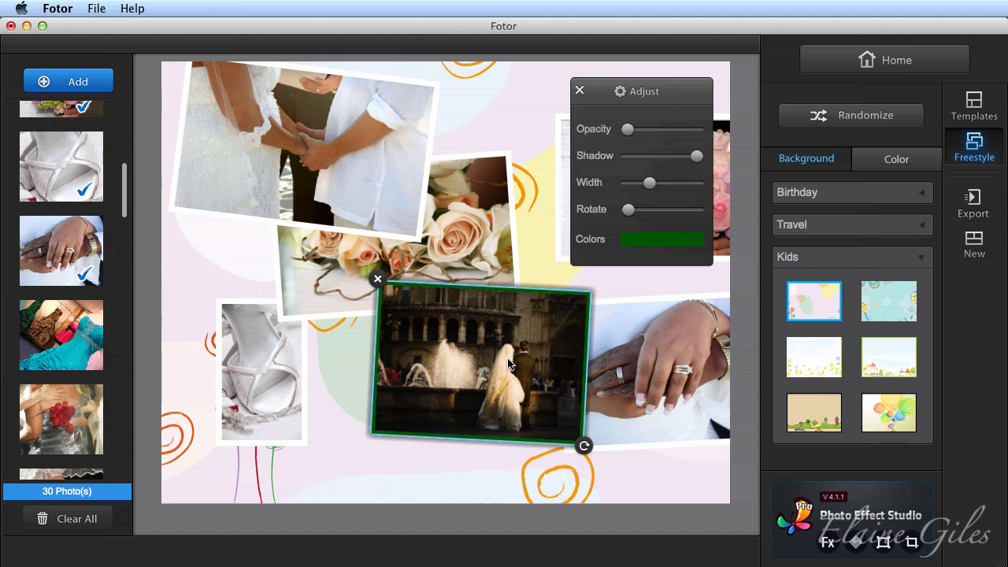
Save the collage to the computer as wineglasses2a_Fotor_Collage2 in .tiff format.
click(973, 202)
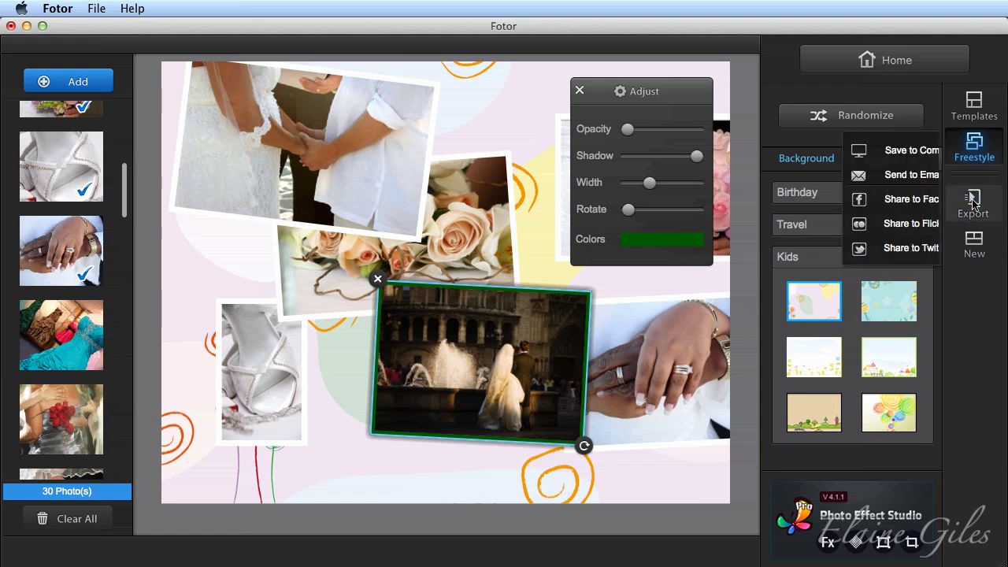
click(903, 151)
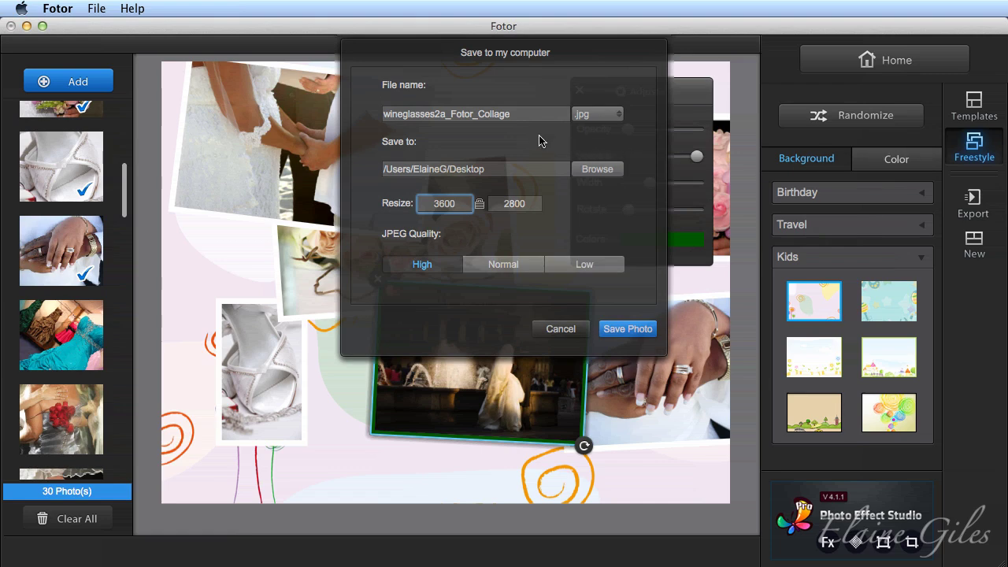
click(529, 114)
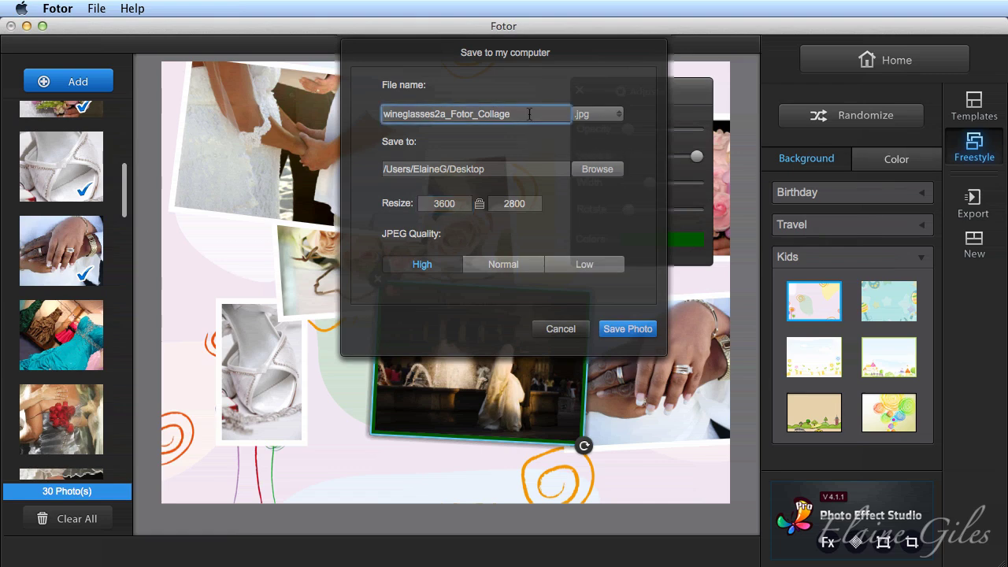
text(2)
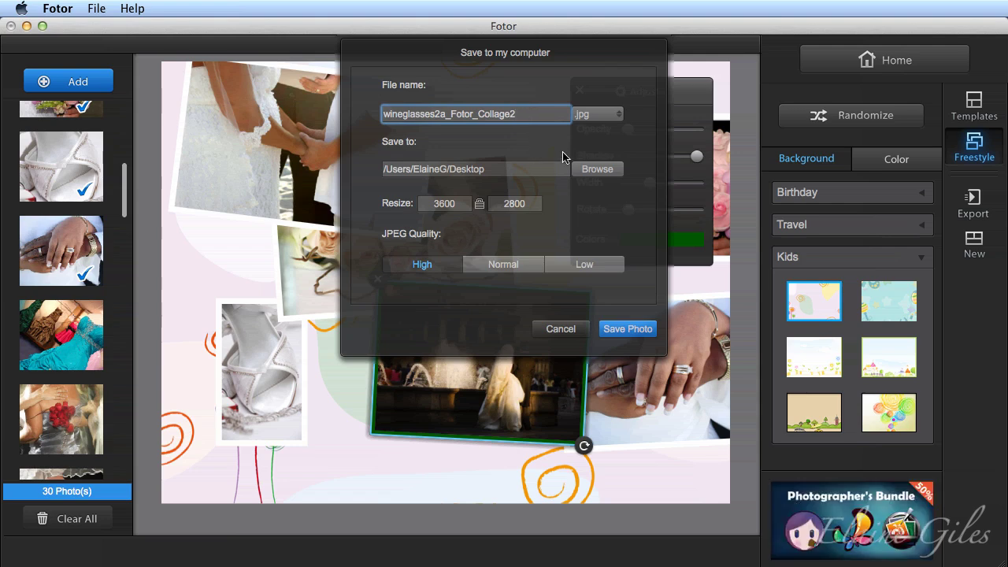
click(595, 115)
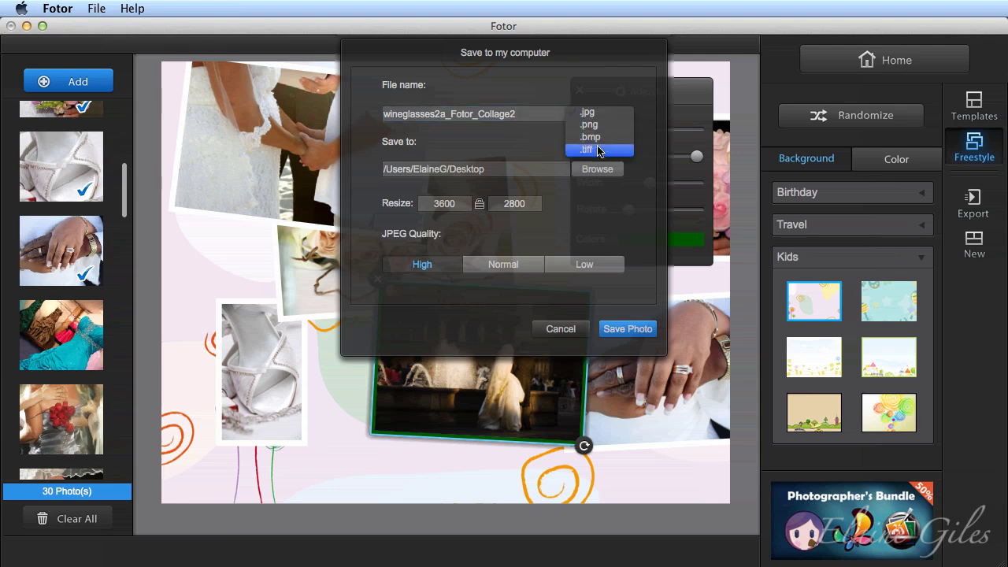
click(596, 147)
click(627, 329)
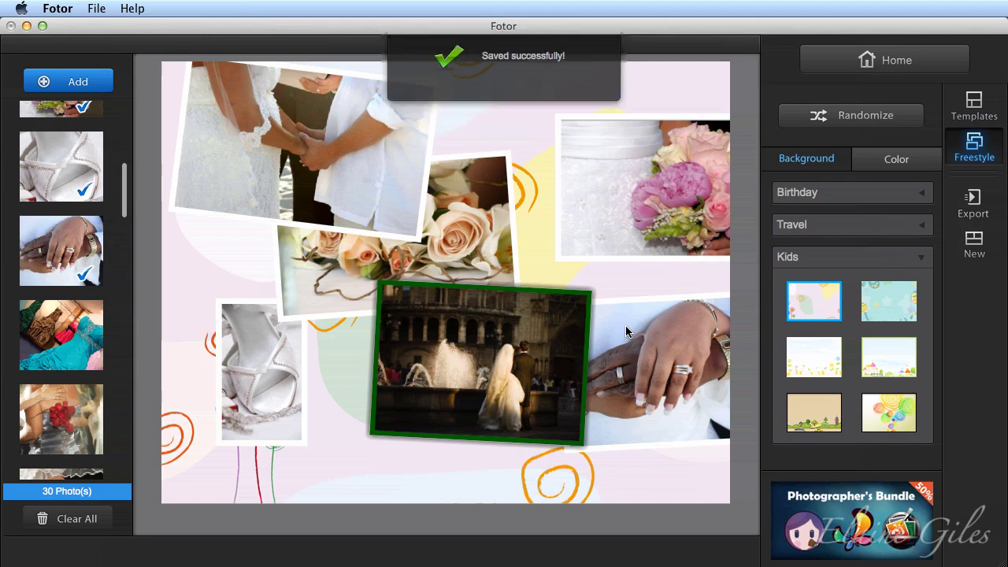
Open wineglasses2a_Fotor_Collage2.tiff from the desktop in Preview.
drag(910, 28, 809, 27)
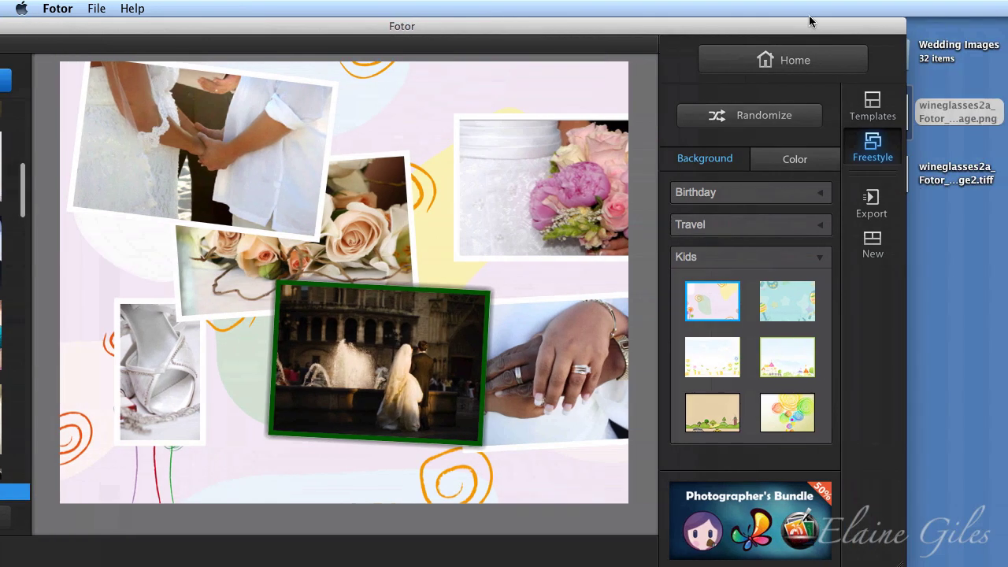
double_click(950, 174)
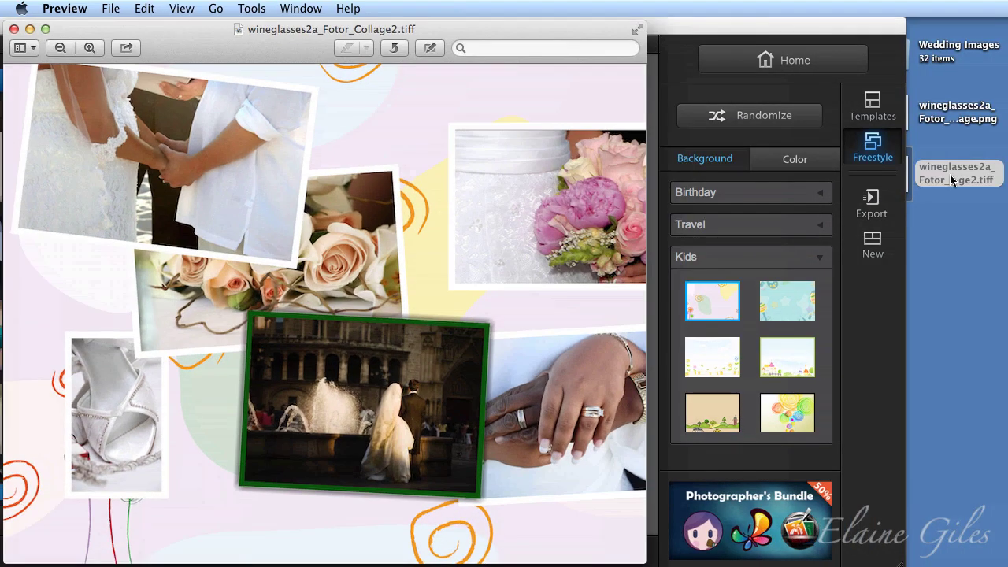